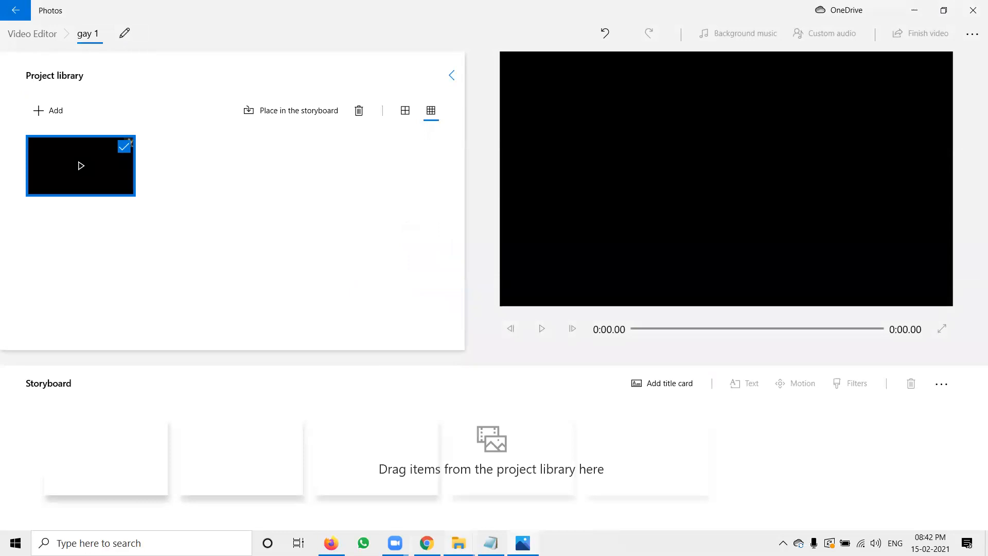
# From the bgl design images folder in File Explorer, copy the Horoscope Reader in Bangalore image's file name and add the image to the project library.
pyautogui.click(505, 489)
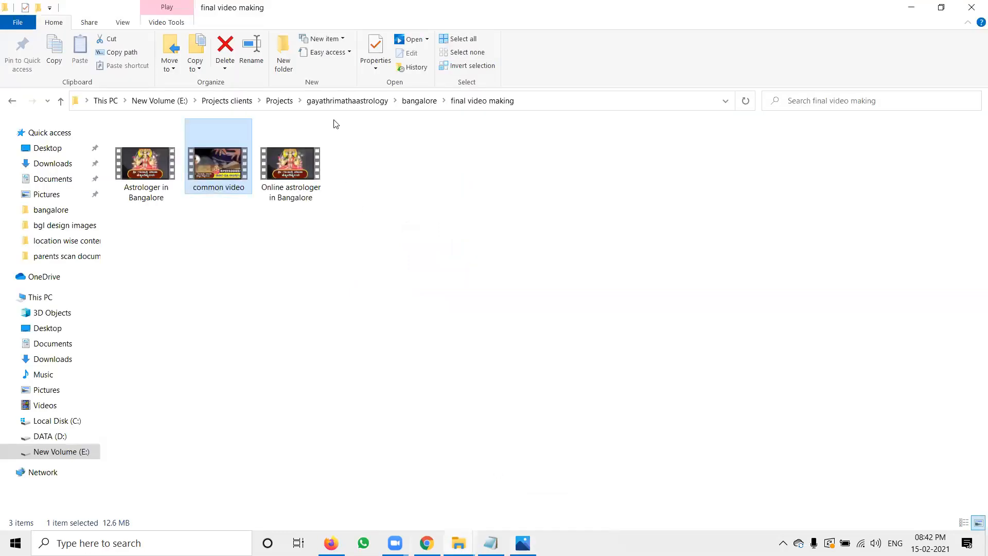
pyautogui.click(406, 103)
pyautogui.doubleClick(200, 170)
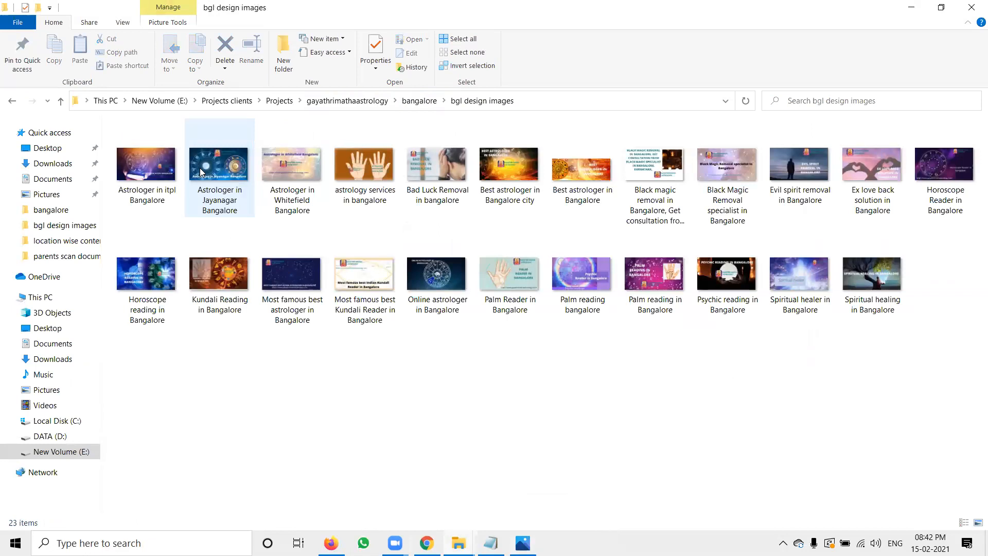
pyautogui.click(935, 196)
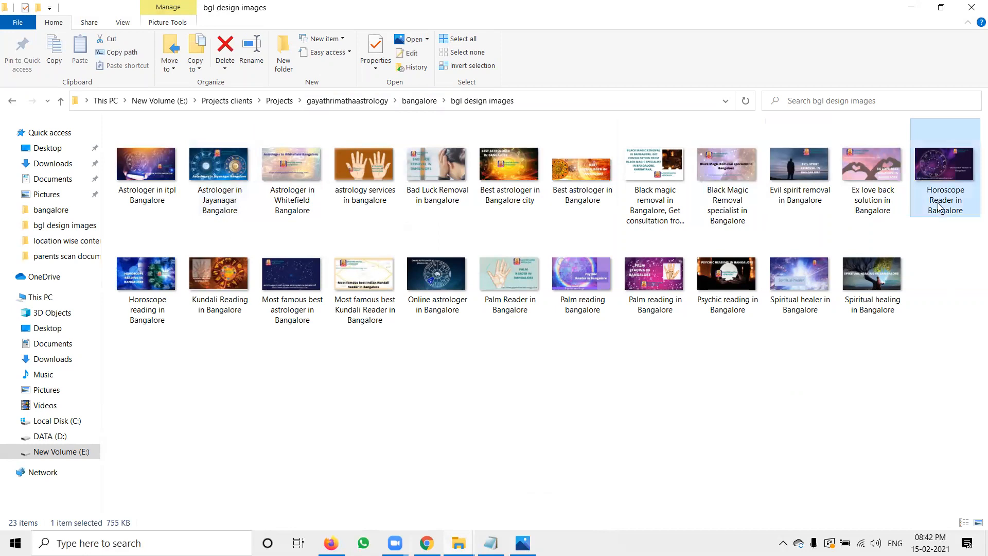
pyautogui.click(938, 207)
pyautogui.hotkey('ctrl', 'c')
pyautogui.moveTo(937, 170); pyautogui.dragTo(386, 311)
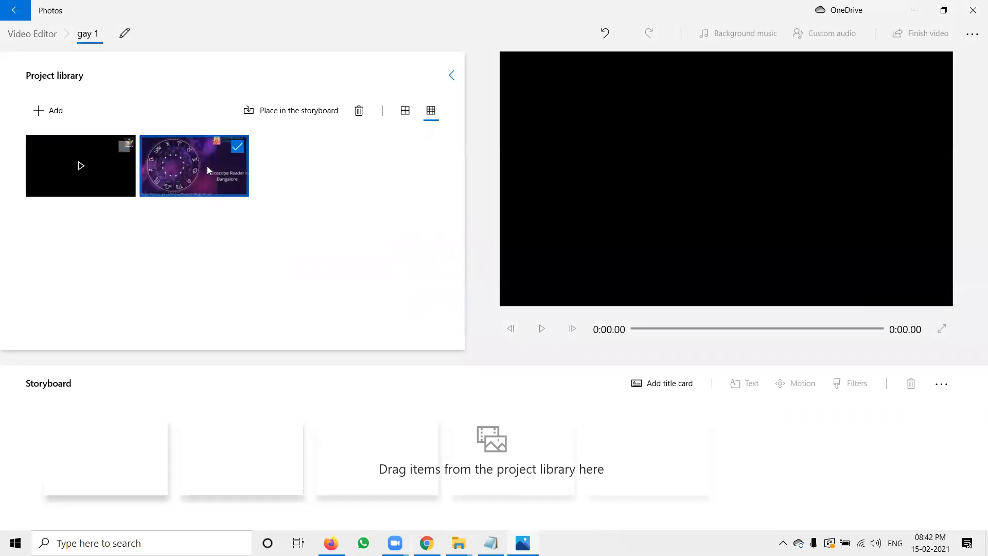
# Place both library items in the storyboard and move the Horoscope Reader image ahead of the video clip.
pyautogui.click(79, 184)
pyautogui.click(177, 179)
pyautogui.rightClick(188, 169)
pyautogui.click(183, 164)
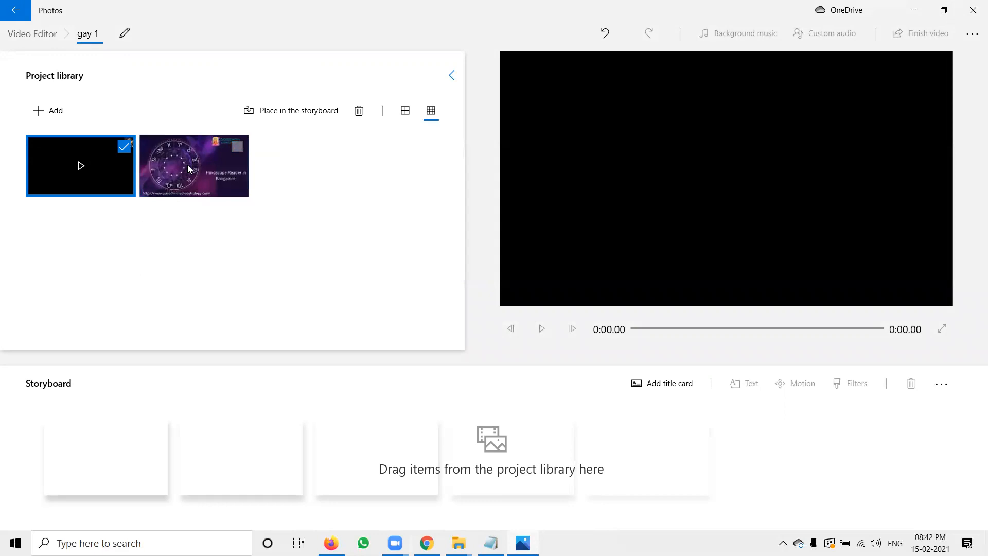
pyautogui.click(183, 164)
pyautogui.click(291, 110)
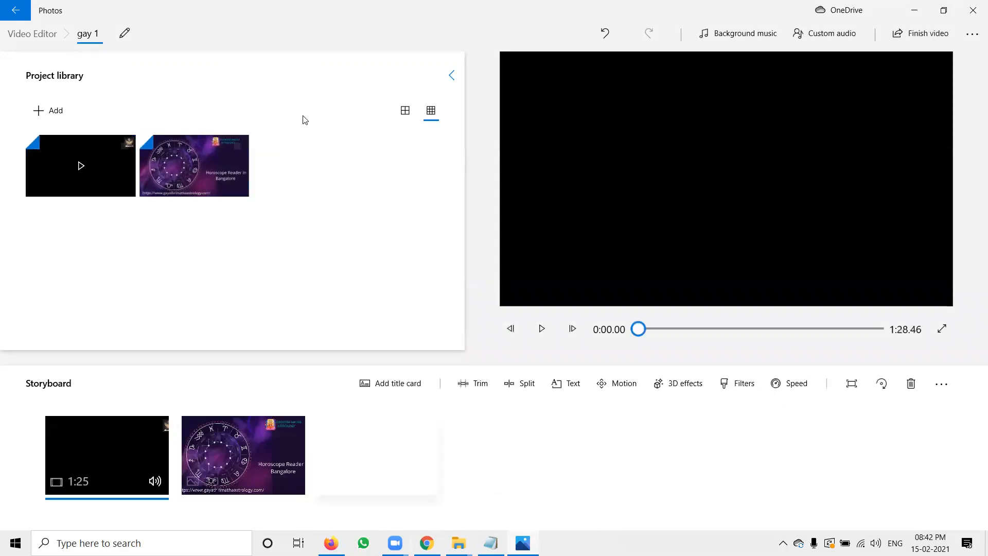
pyautogui.moveTo(126, 447); pyautogui.dragTo(126, 447)
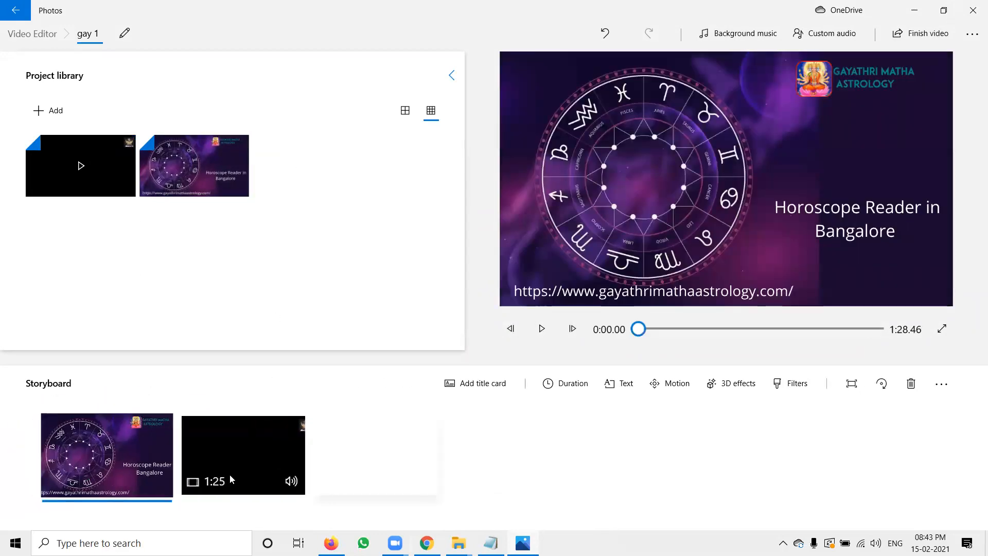
# Mute the video clip in the storyboard and preview the transition from the image and the ending.
pyautogui.click(294, 486)
pyautogui.click(292, 483)
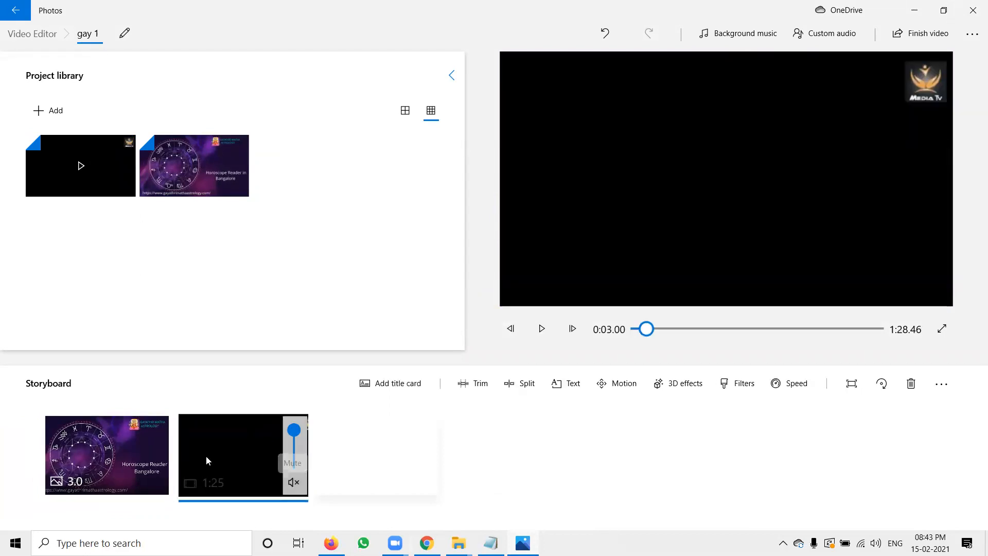
pyautogui.click(543, 330)
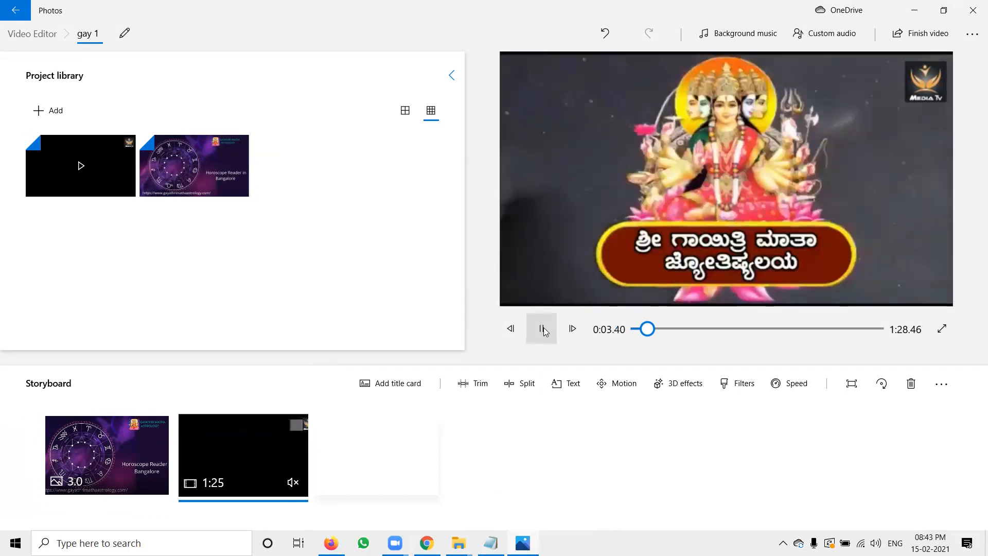
pyautogui.click(57, 469)
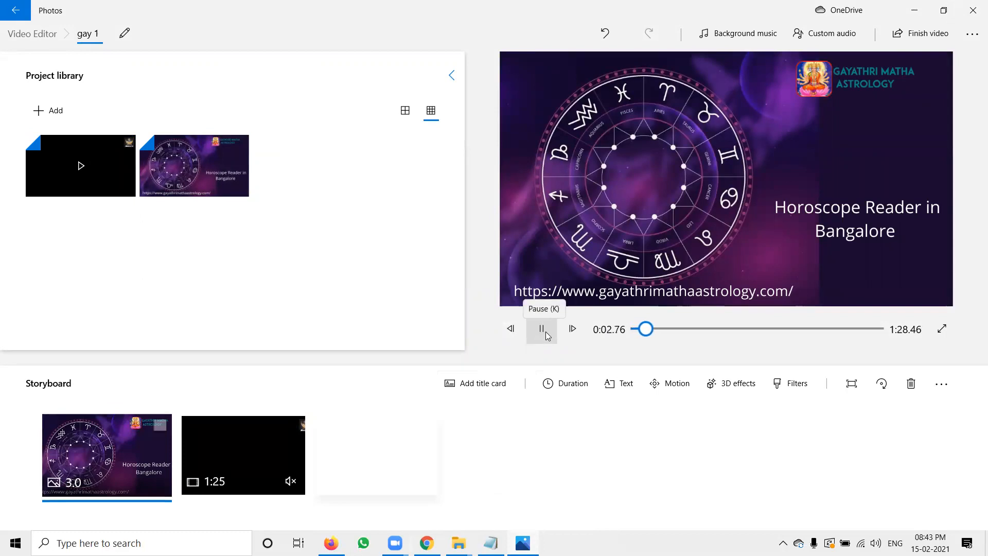
pyautogui.click(864, 329)
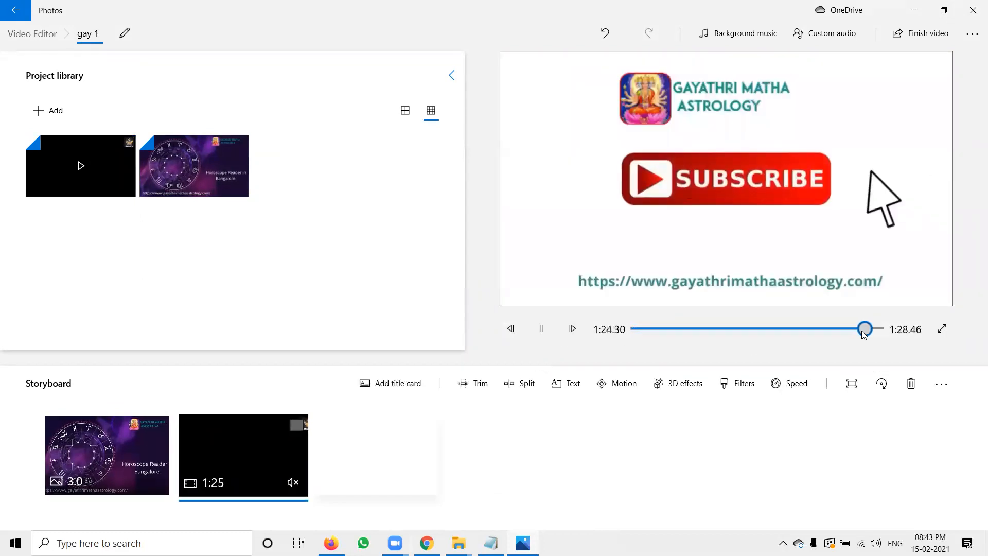
# Finish the video with High 1080p quality and start its export.
pyautogui.click(910, 39)
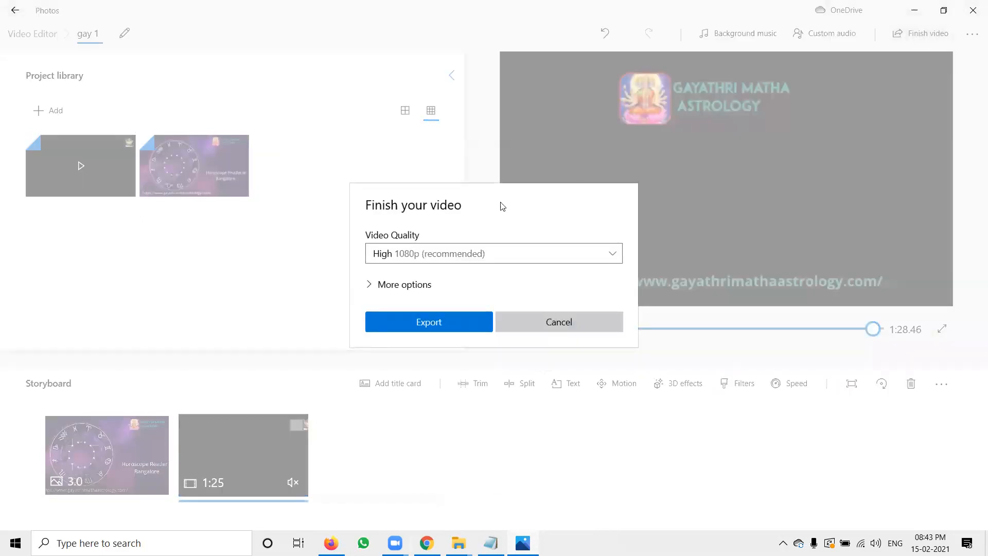
pyautogui.click(410, 253)
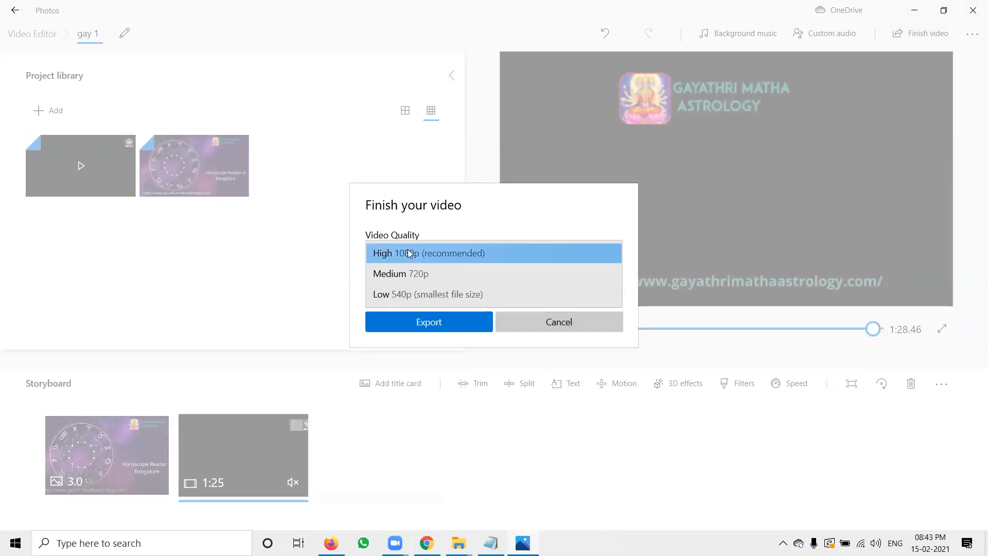
pyautogui.click(410, 253)
pyautogui.click(411, 324)
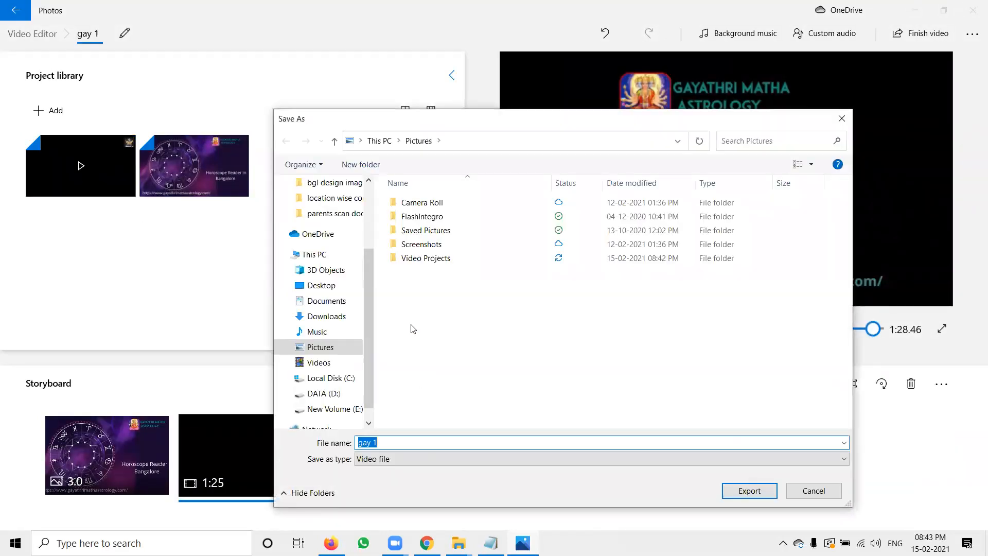
# Export the video as Horoscope Reader in Bangalore to the final video making folder under gayathrimathaastrology > bangalore on drive E.
pyautogui.click(350, 407)
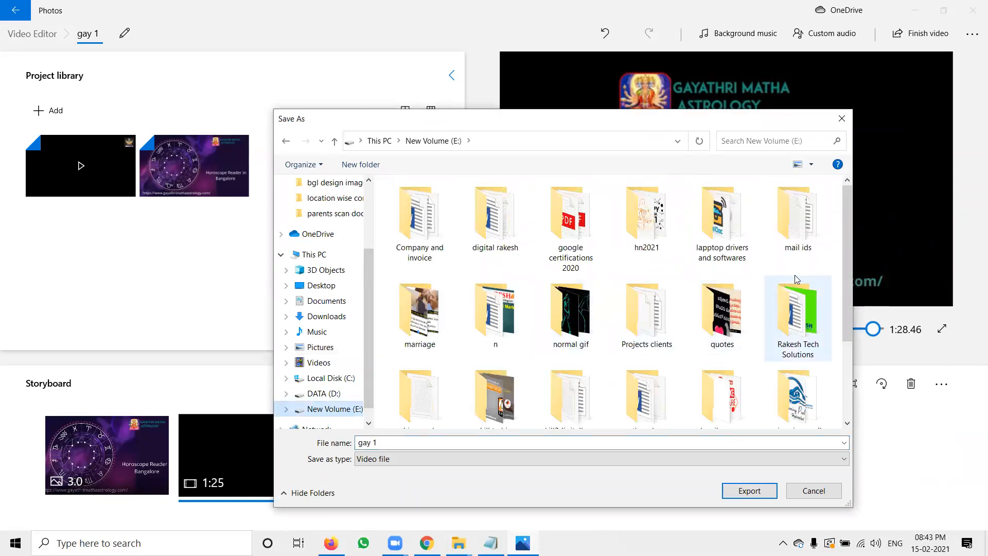
pyautogui.doubleClick(646, 314)
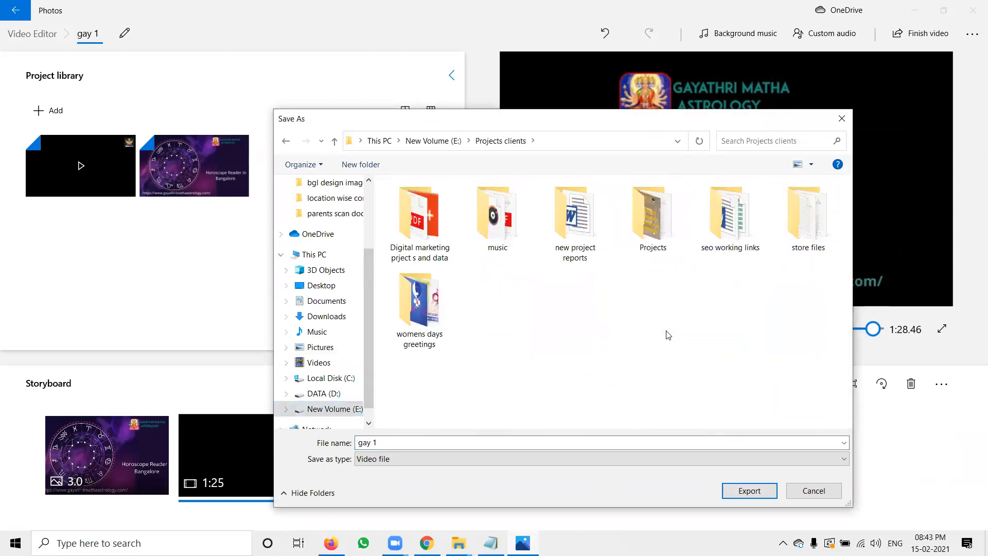
pyautogui.doubleClick(659, 216)
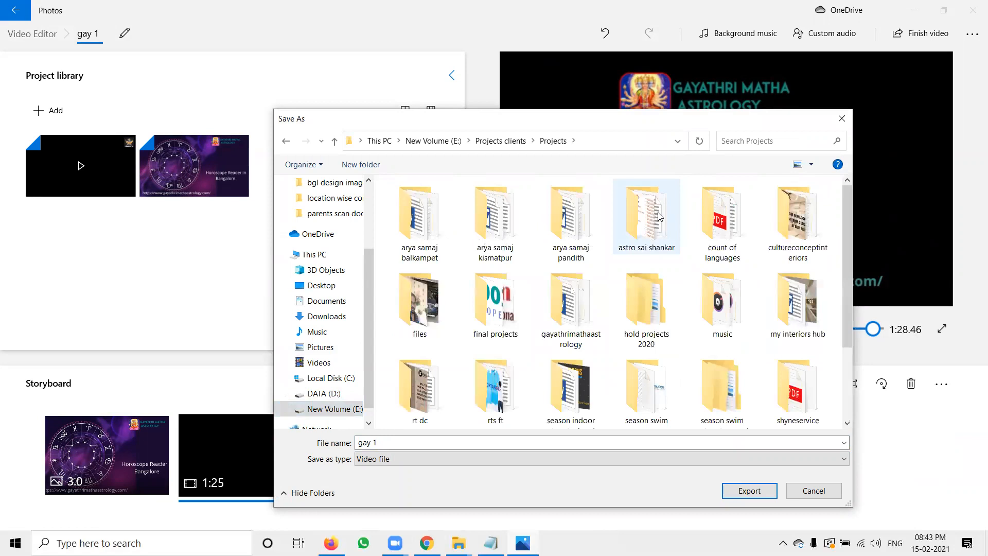
pyautogui.doubleClick(562, 306)
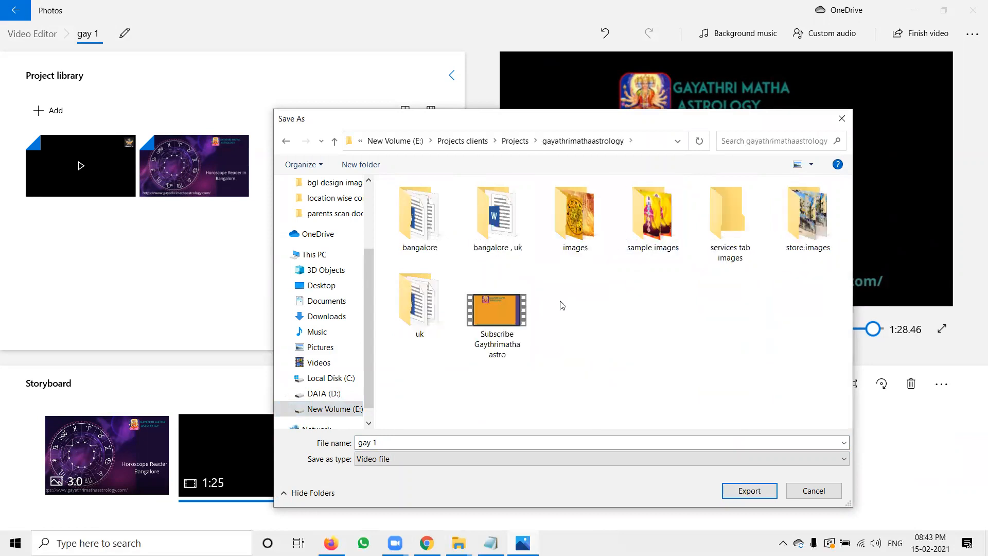
pyautogui.doubleClick(431, 233)
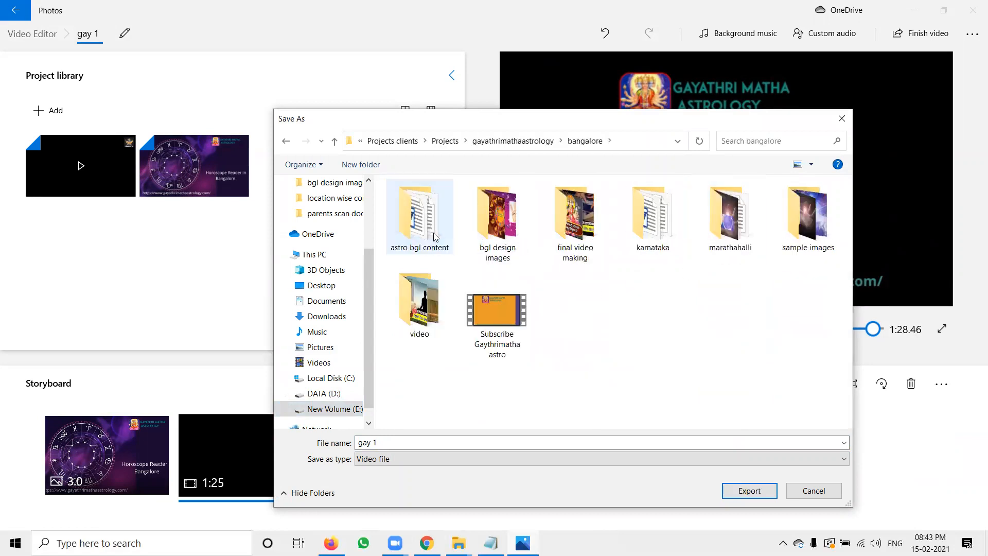
pyautogui.doubleClick(590, 259)
pyautogui.click(442, 442)
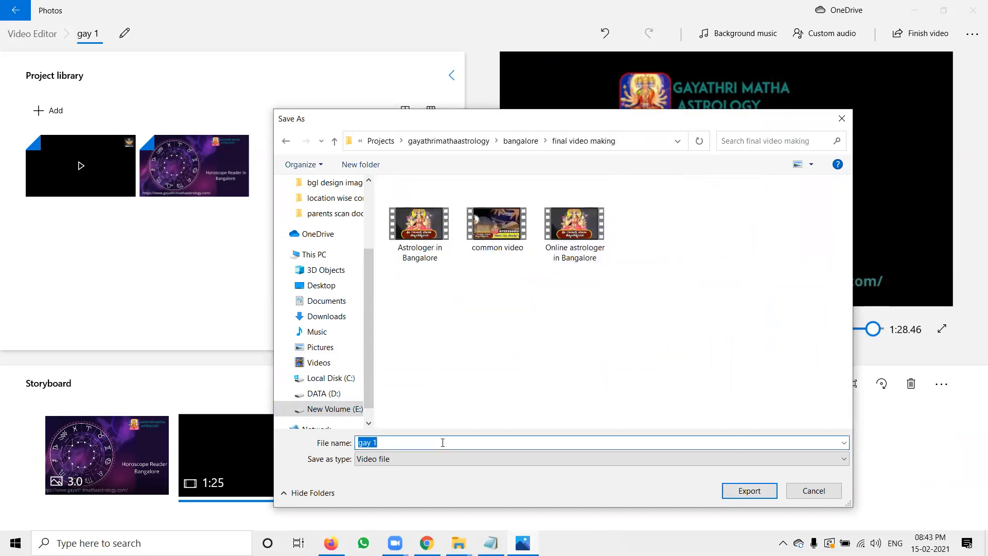
pyautogui.hotkey('ctrl', 'v')
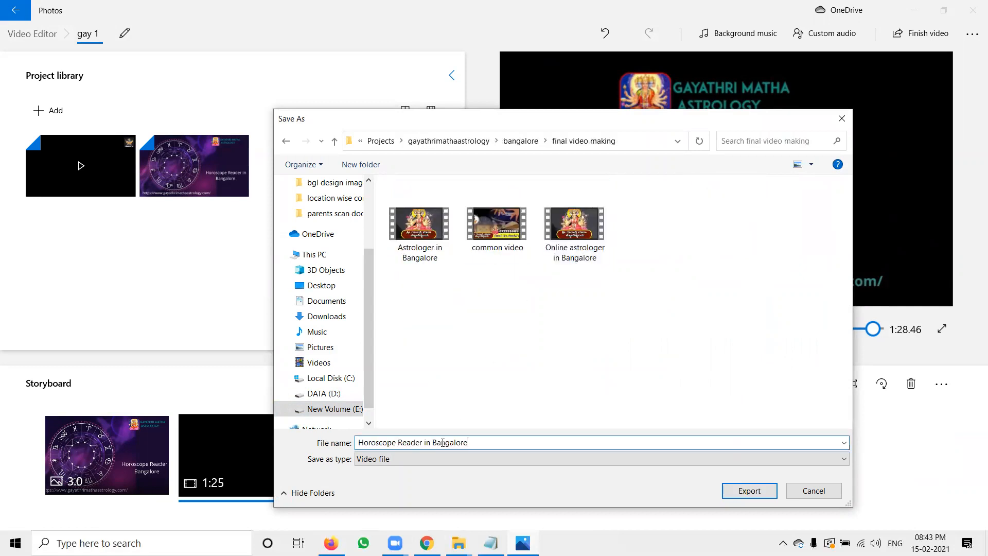
pyautogui.press('Return')
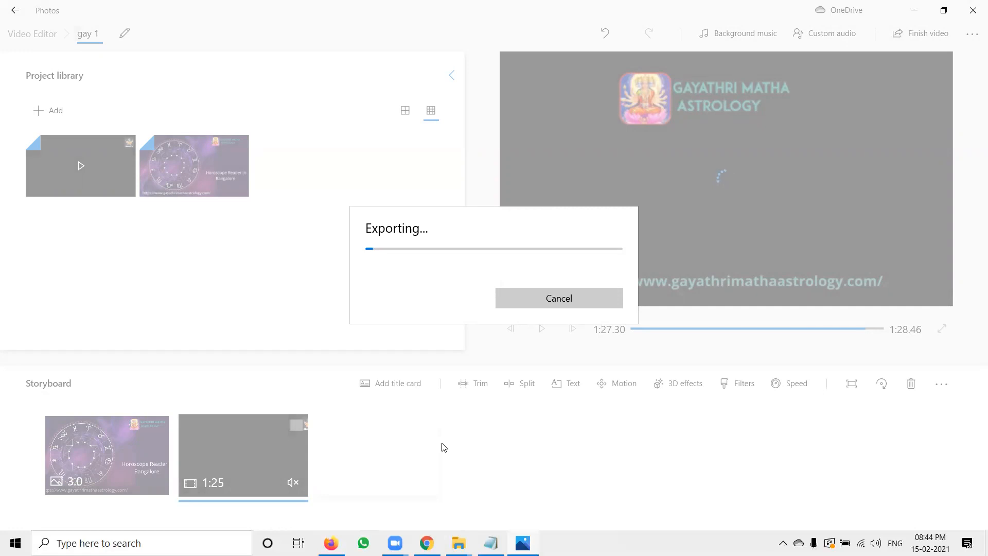
# Return to Video Editor, add a title card between the image and the video clip, and open its text for editing.
pyautogui.click(97, 541)
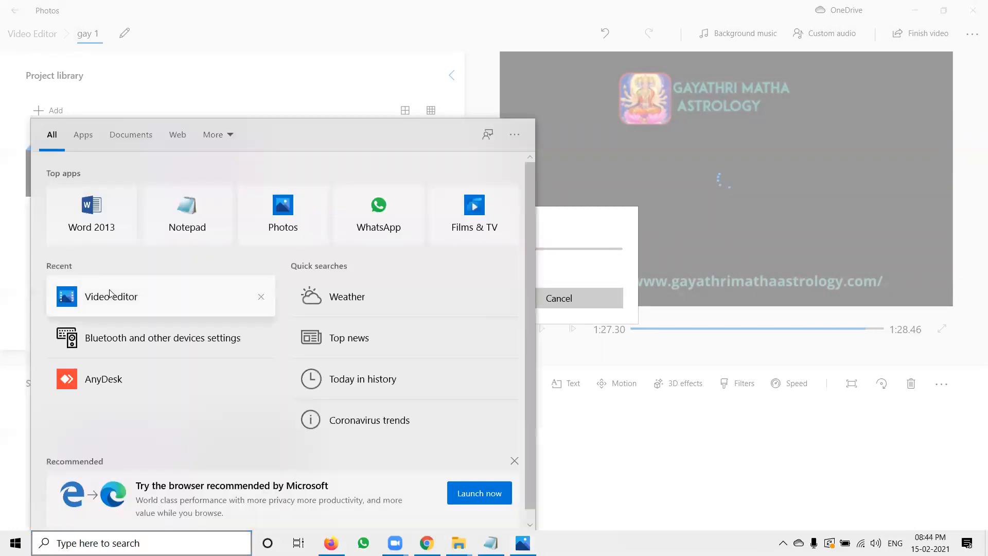
pyautogui.click(111, 295)
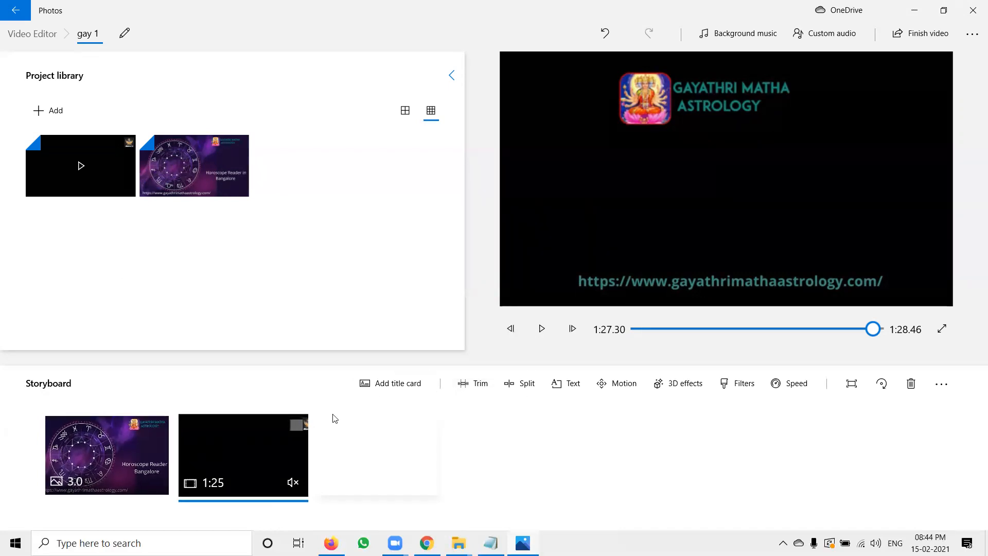
pyautogui.click(369, 383)
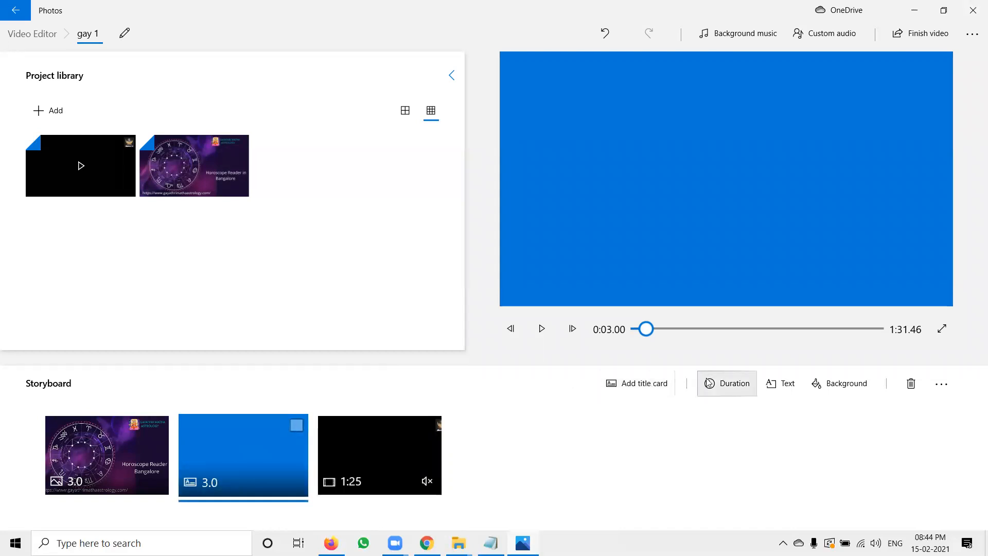
pyautogui.click(769, 382)
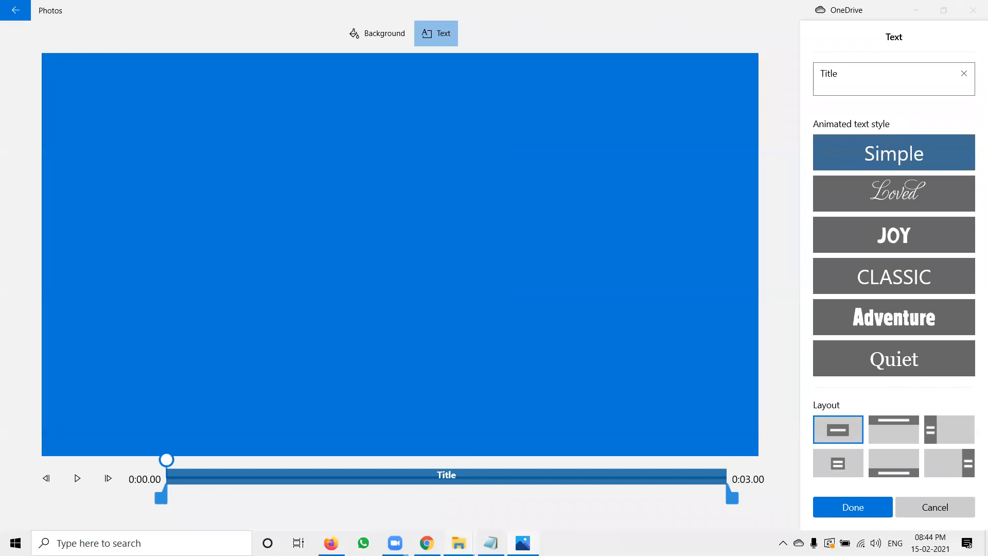
# Open the Horoscope reading in Bangalore document from the astro bgl content folder in File Explorer.
pyautogui.moveTo(459, 543)
pyautogui.click(511, 503)
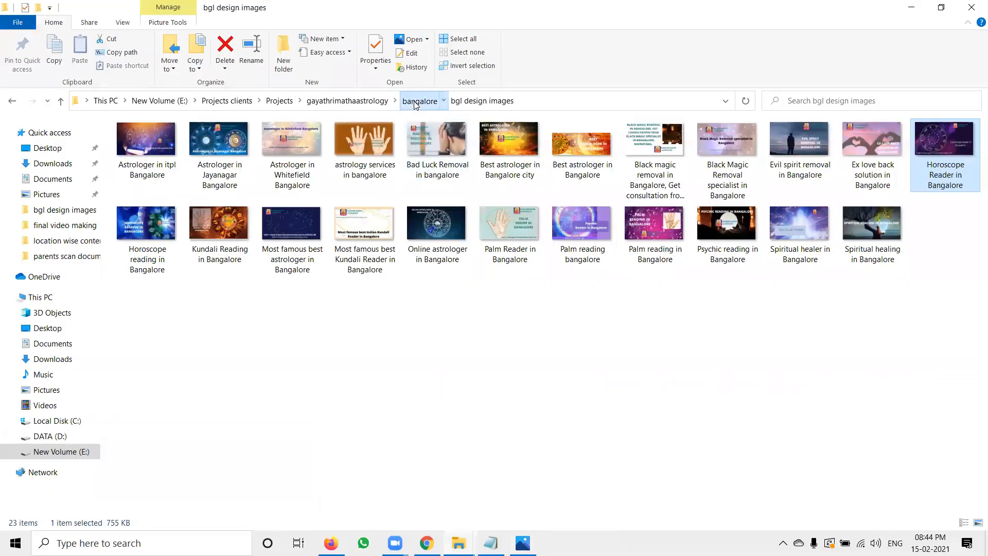
pyautogui.click(417, 102)
pyautogui.click(175, 176)
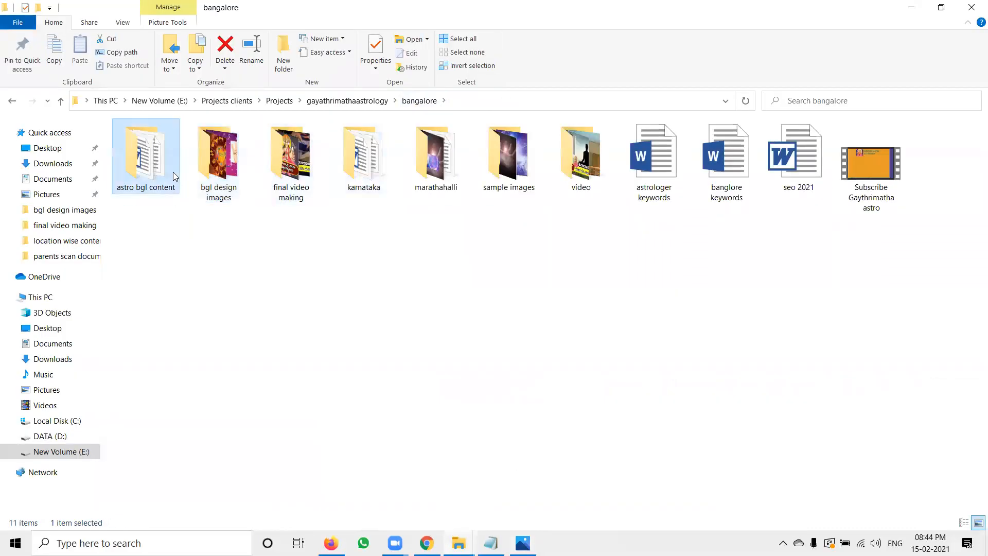
pyautogui.doubleClick(175, 176)
pyautogui.click(732, 188)
pyautogui.doubleClick(732, 188)
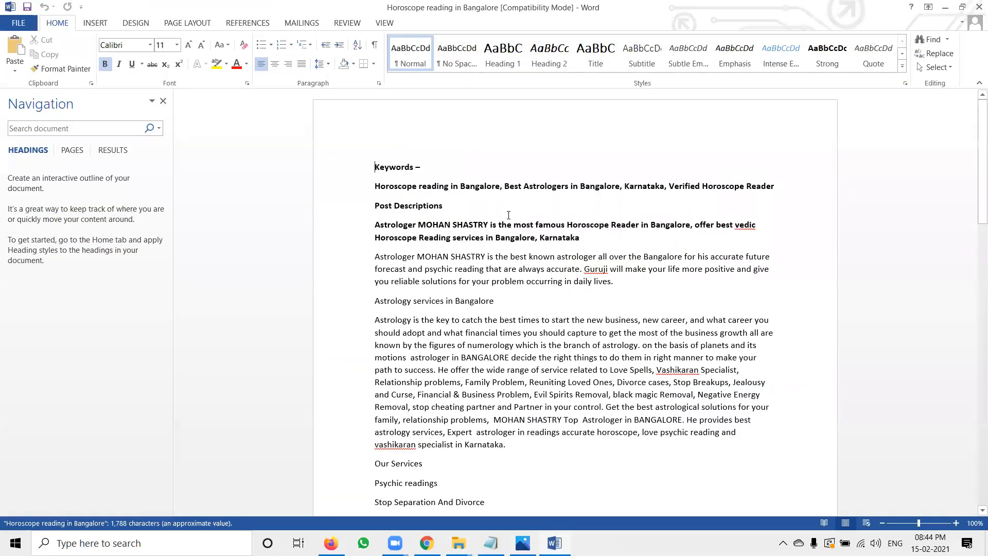
# Try to copy the bold sentence under Post Descriptions, close the document and return to the title card's text.
pyautogui.tripleClick(512, 221)
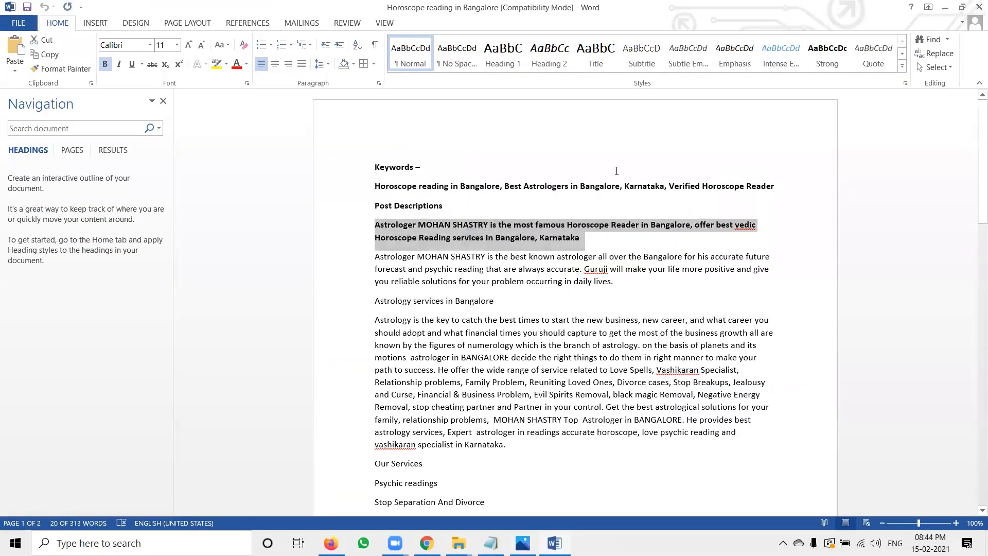
pyautogui.click(979, 8)
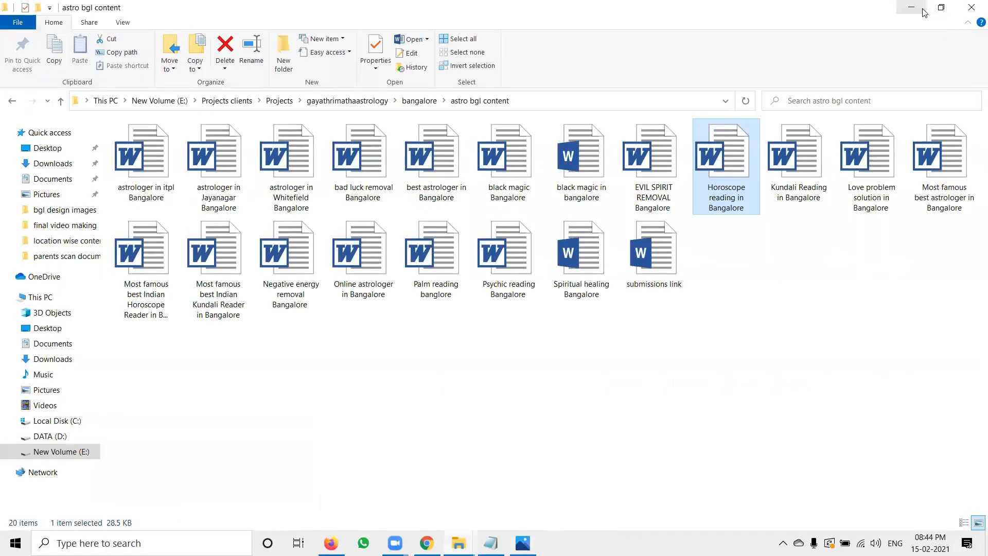
pyautogui.click(924, 12)
pyautogui.click(843, 87)
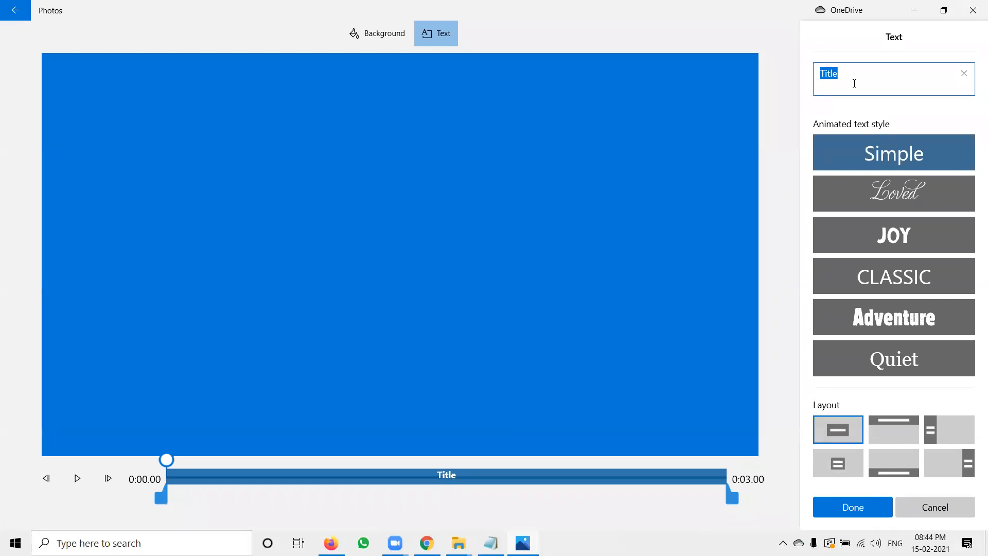
# Reopen the Horoscope reading in Bangalore document, copy the bold sentence under Post Descriptions and minimize Word.
pyautogui.hotkey('alt', 'Tab')
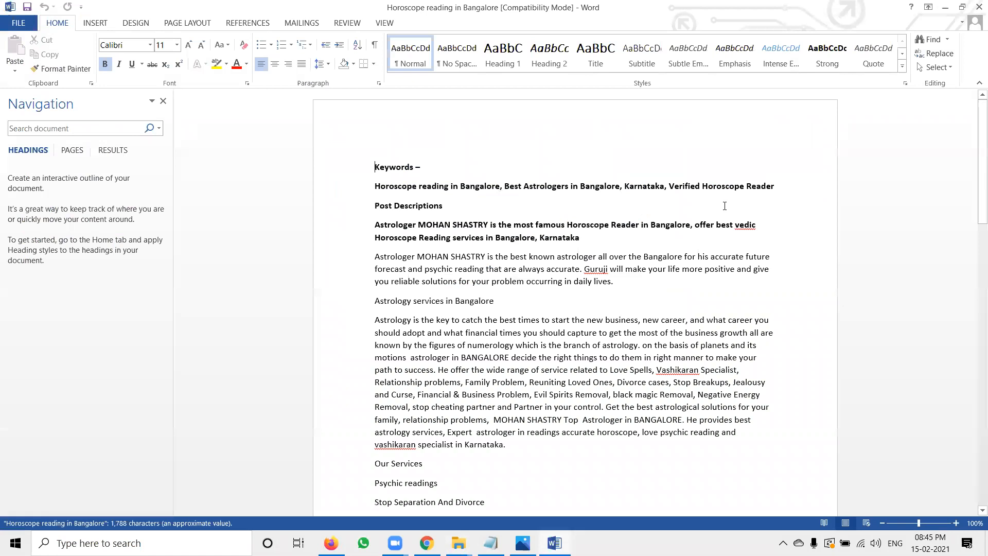
pyautogui.tripleClick(682, 225)
pyautogui.hotkey('ctrl', 'c')
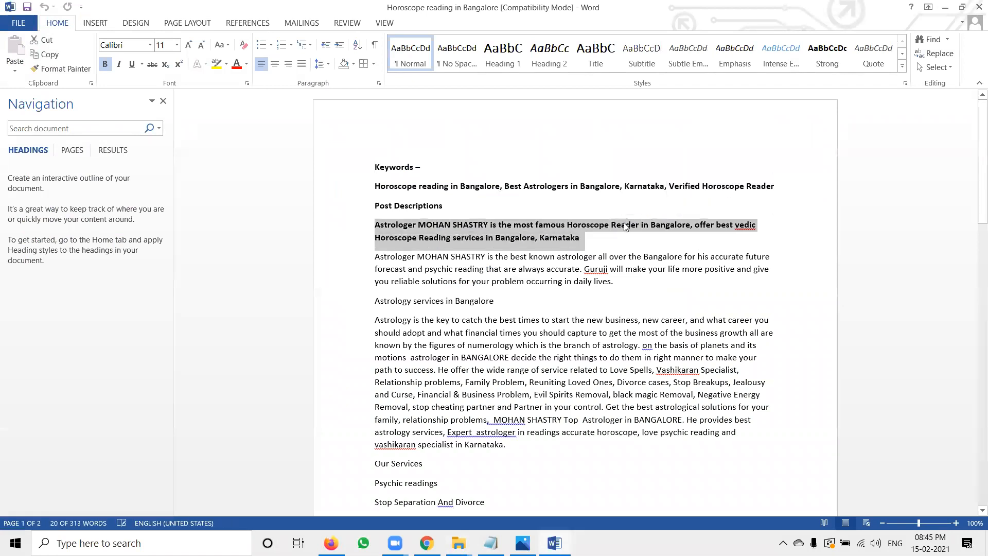
pyautogui.click(945, 7)
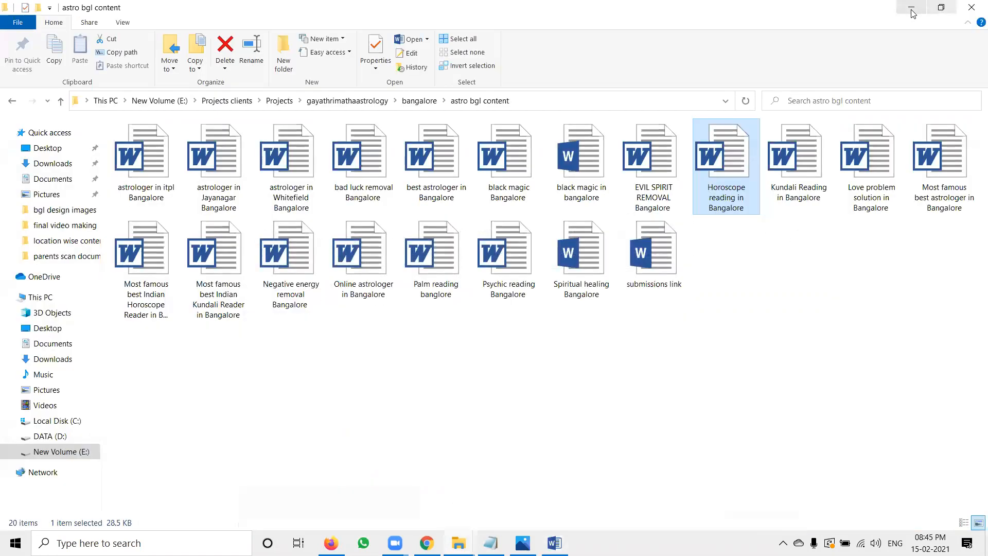
# Return to the title card, paste the copied sentence as its text, try out the layouts and apply Title 1.
pyautogui.click(914, 14)
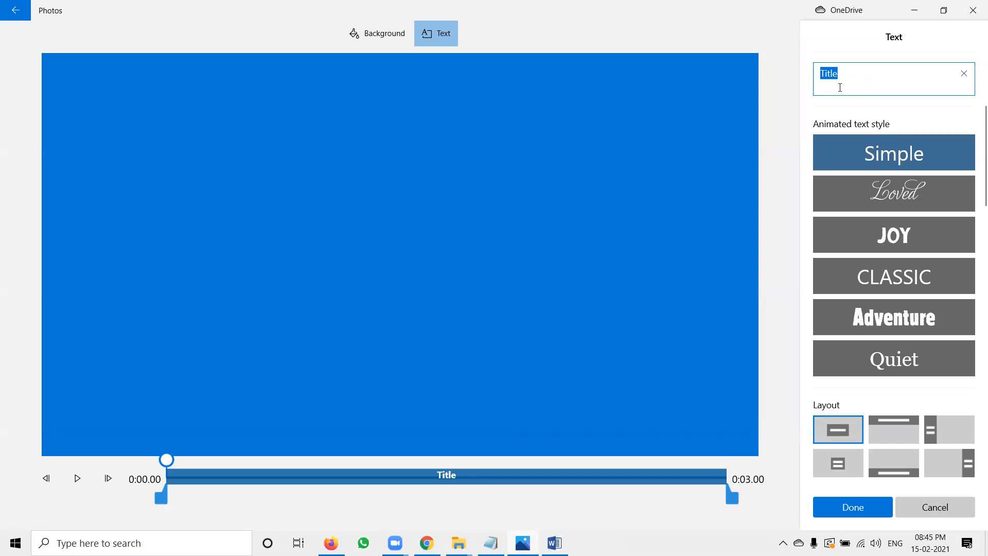
pyautogui.hotkey('ctrl', 'v')
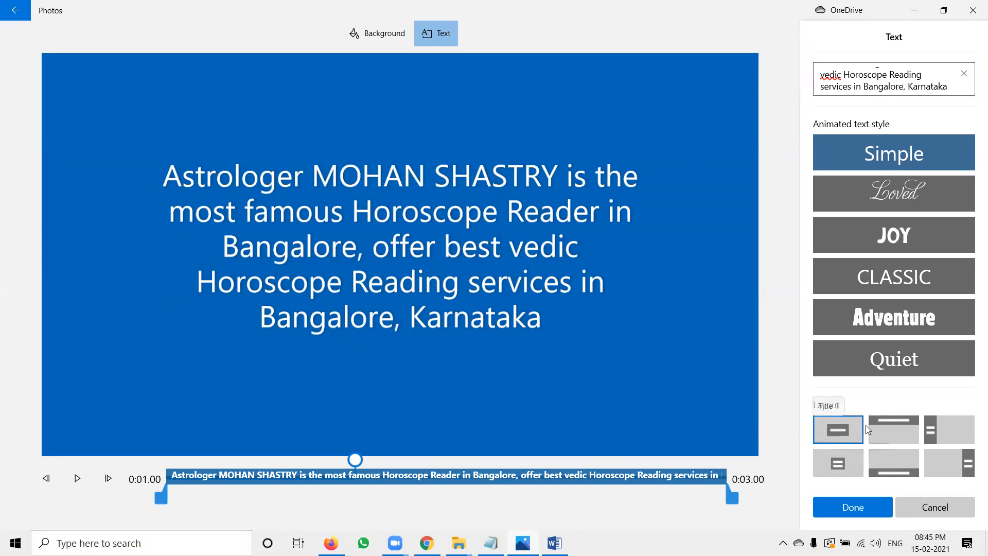
pyautogui.click(879, 425)
pyautogui.click(950, 424)
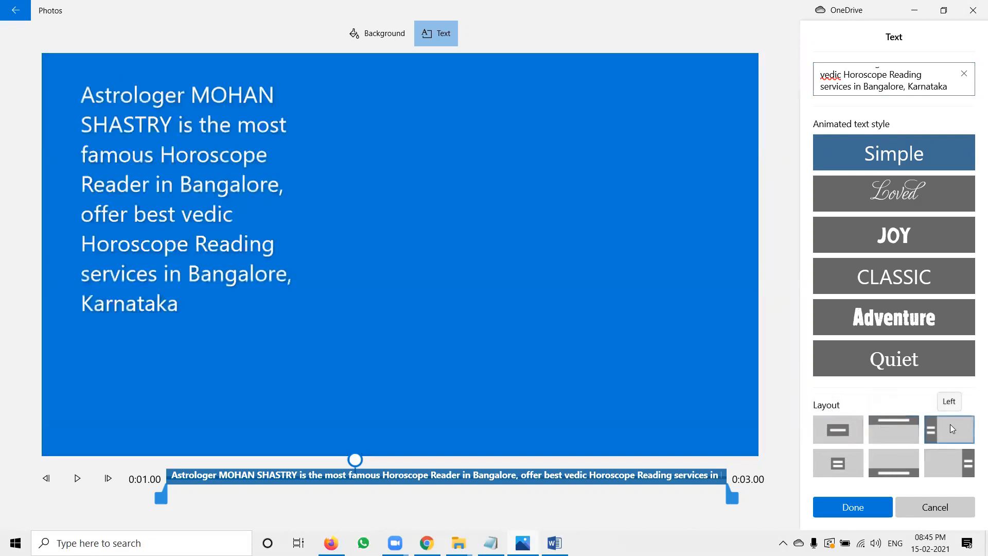
pyautogui.click(869, 456)
pyautogui.click(854, 460)
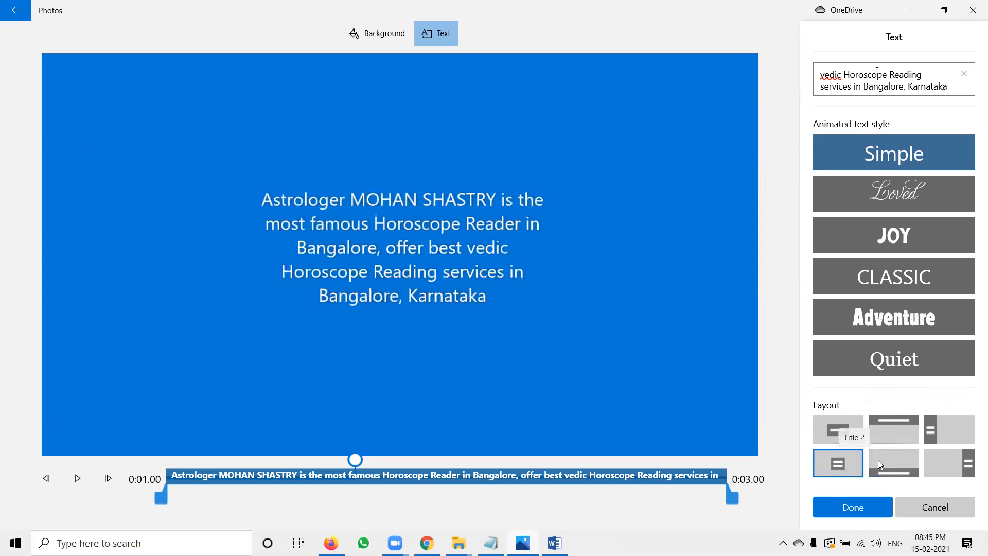
pyautogui.click(890, 460)
pyautogui.click(945, 461)
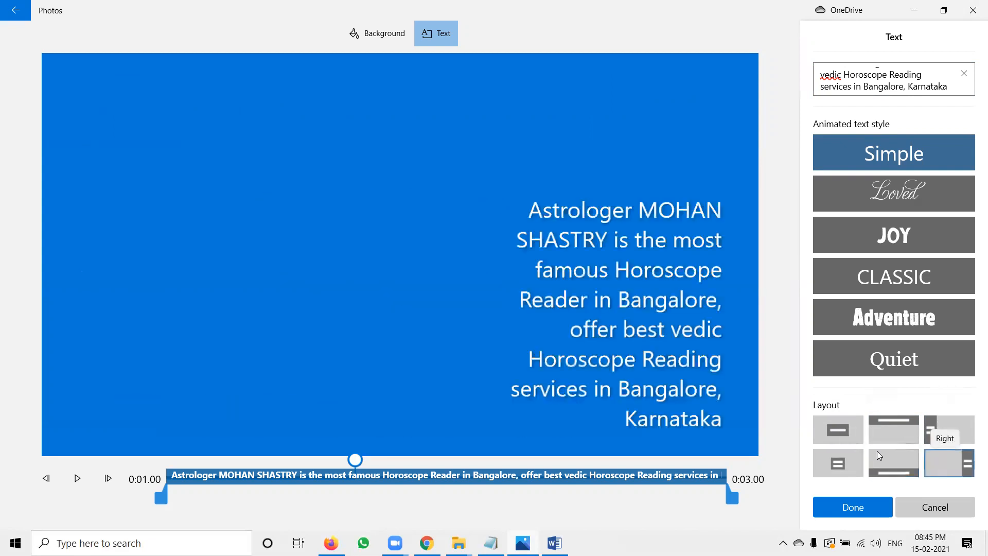
pyautogui.click(844, 435)
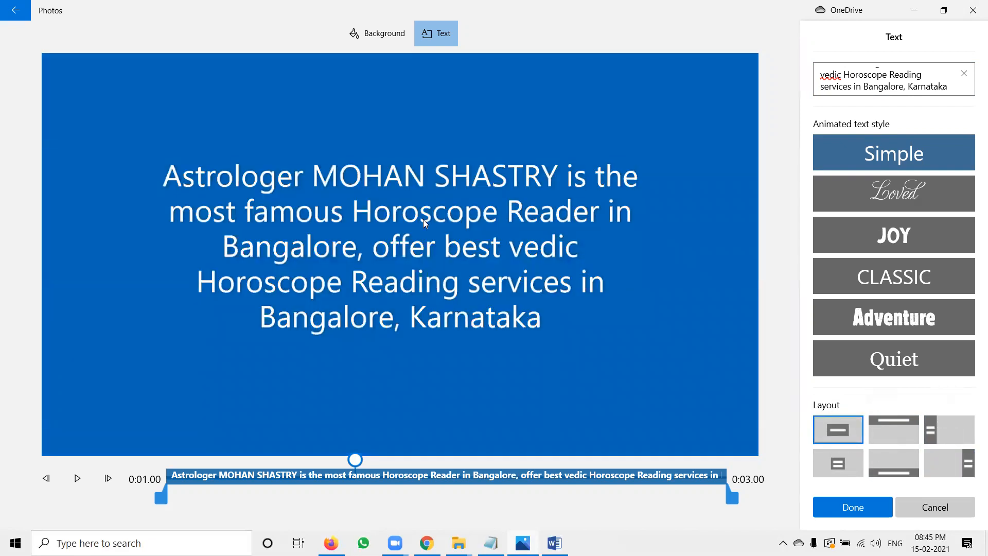
pyautogui.click(853, 507)
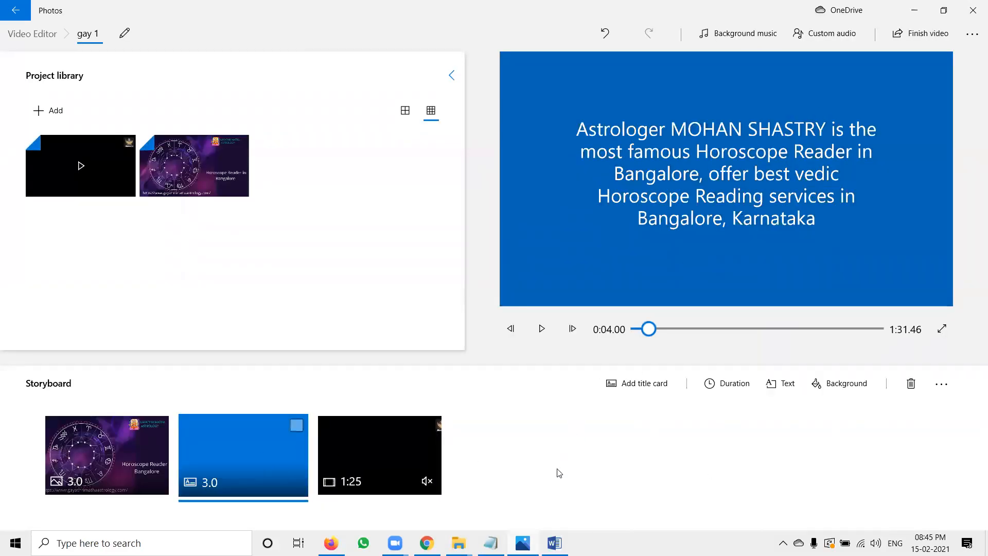
pyautogui.moveTo(458, 543)
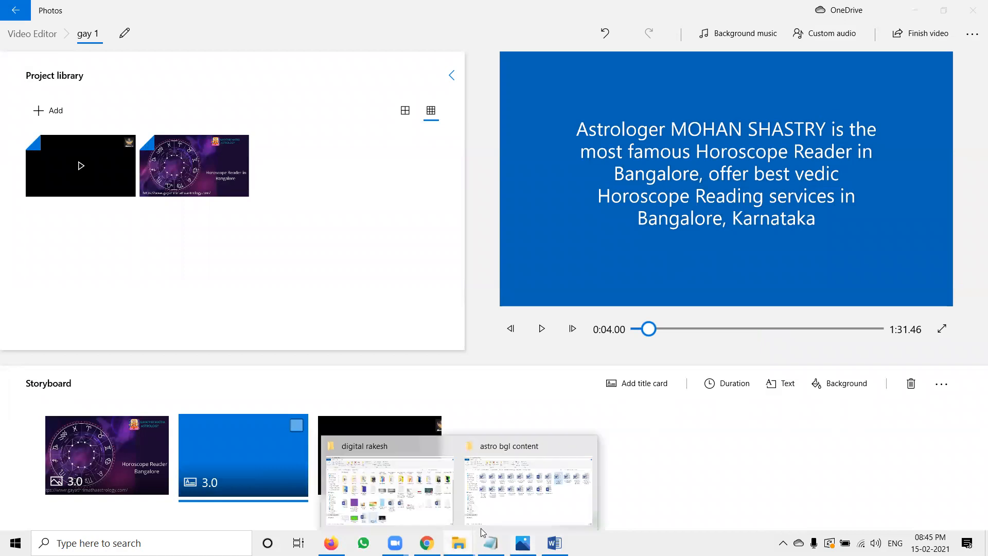
pyautogui.click(531, 485)
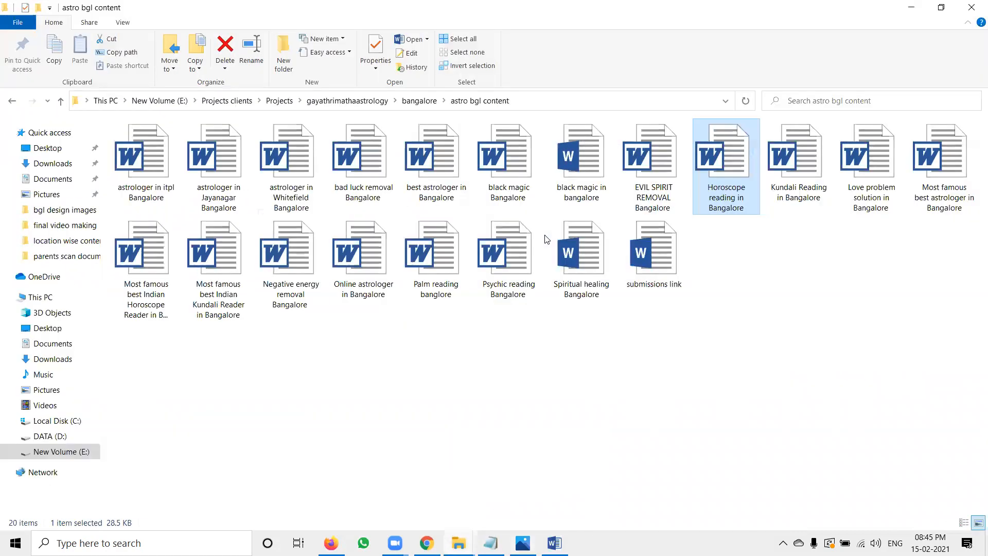
pyautogui.click(730, 202)
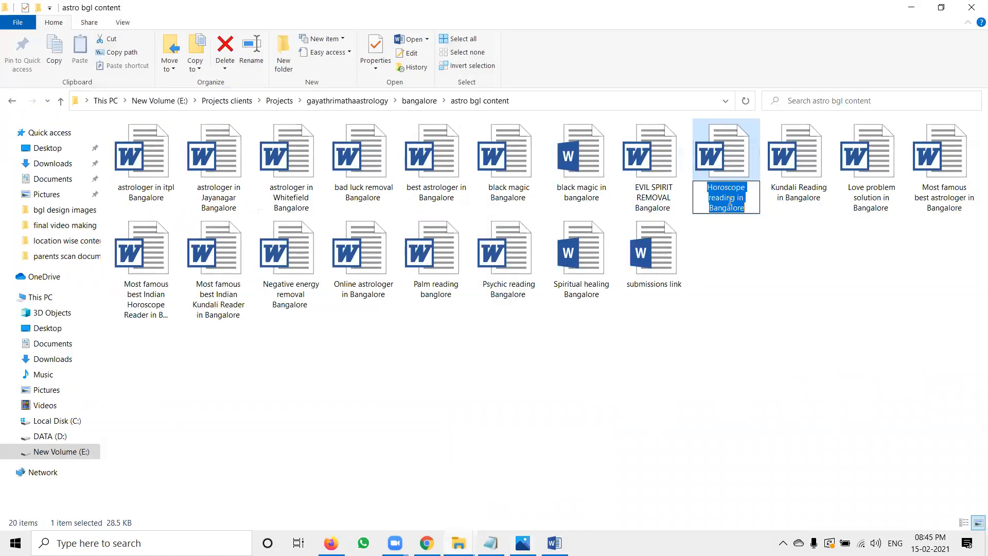
pyautogui.click(917, 4)
pyautogui.click(901, 36)
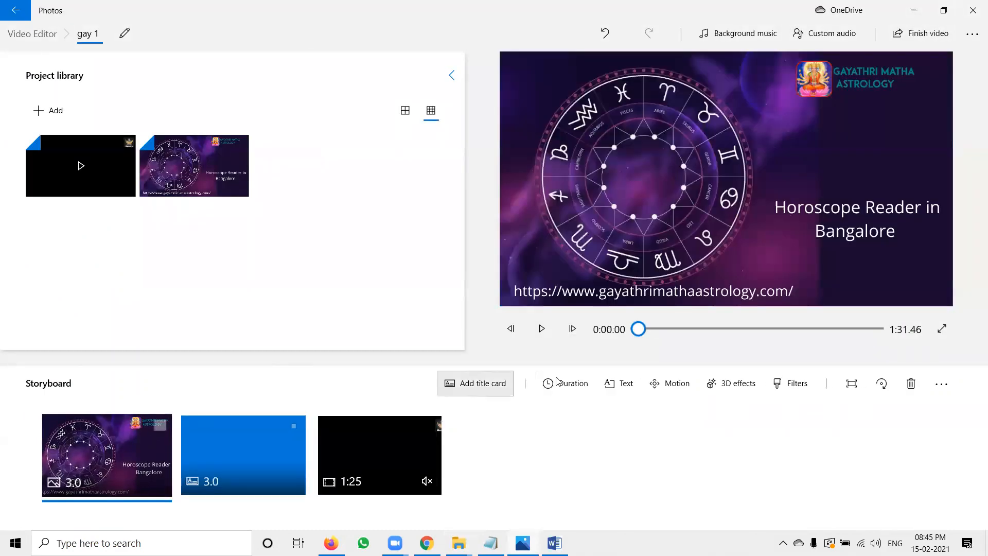
# Play the storyboard preview from the start through the title card into the video clip, and pause it.
pyautogui.click(541, 329)
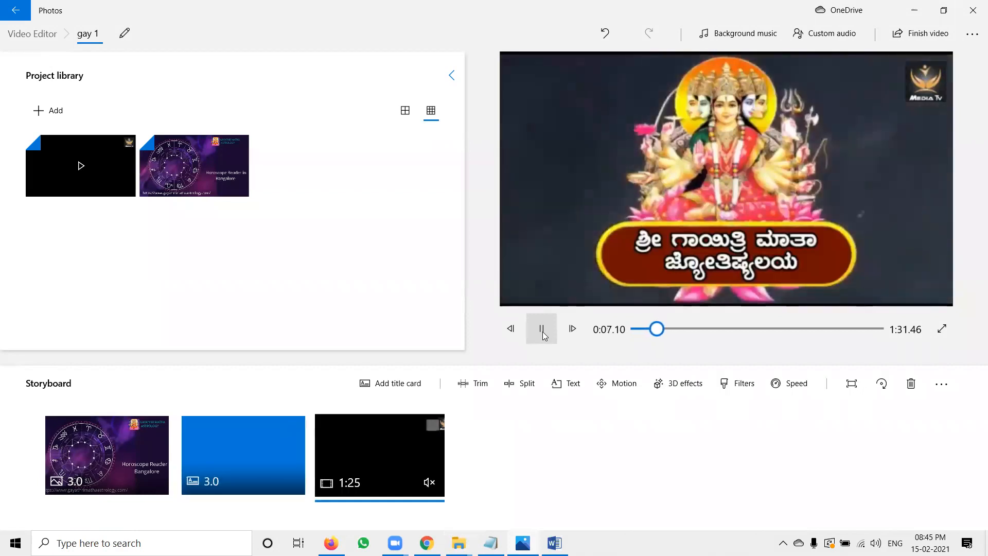
pyautogui.click(541, 329)
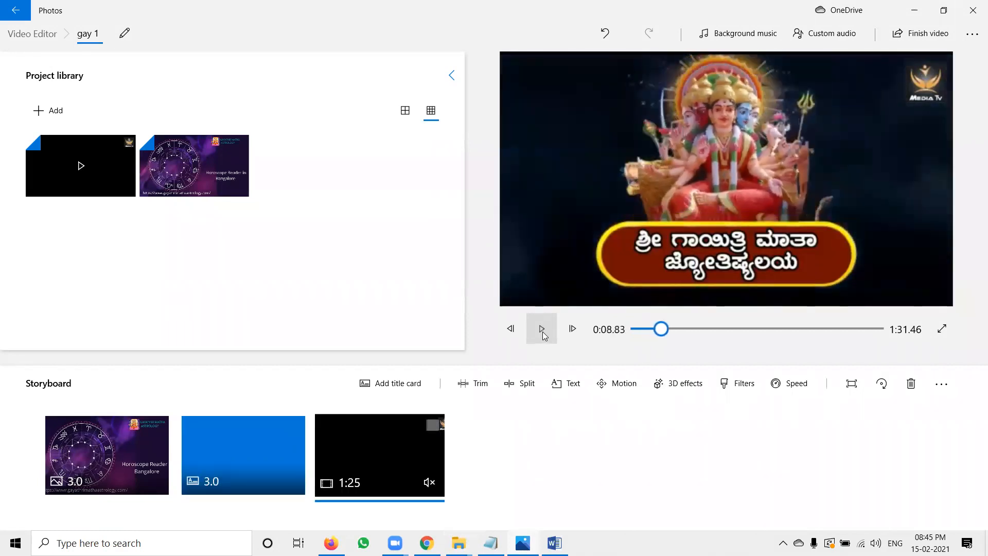
# Switch to Chrome, open gayathrimathaastrology.com in a new tab and copy the site's address.
pyautogui.click(427, 543)
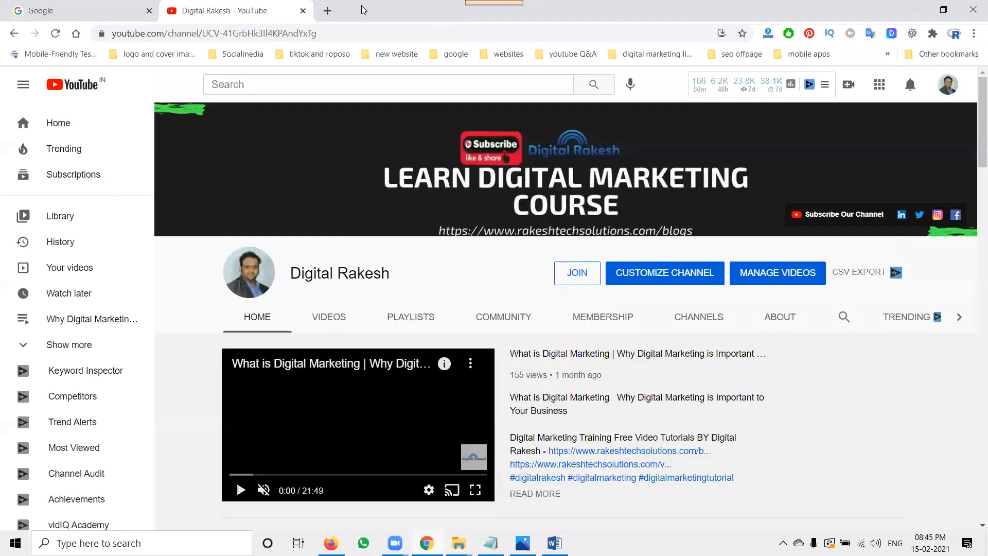
pyautogui.click(326, 11)
pyautogui.write('gay')
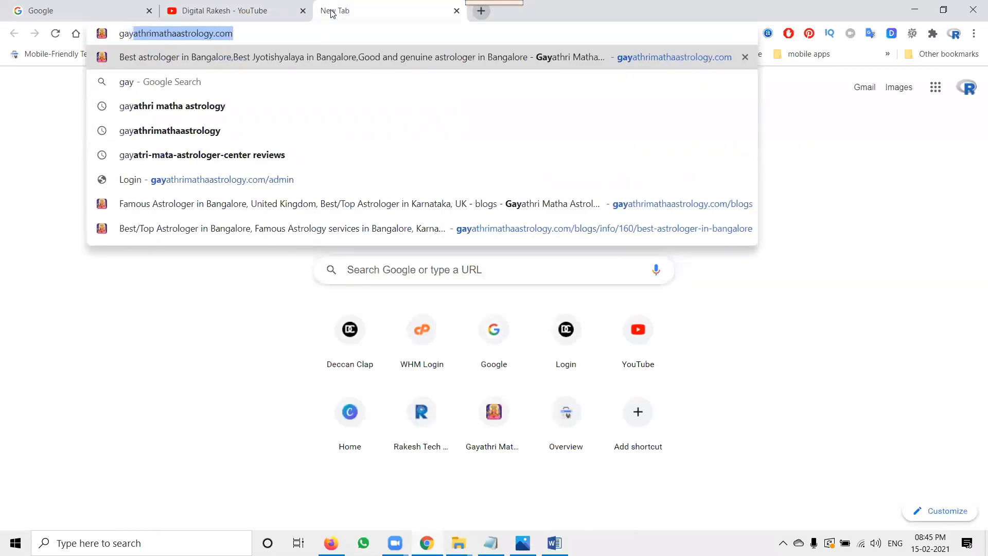
pyautogui.press('Return')
pyautogui.click(320, 34)
pyautogui.hotkey('ctrl', 'c')
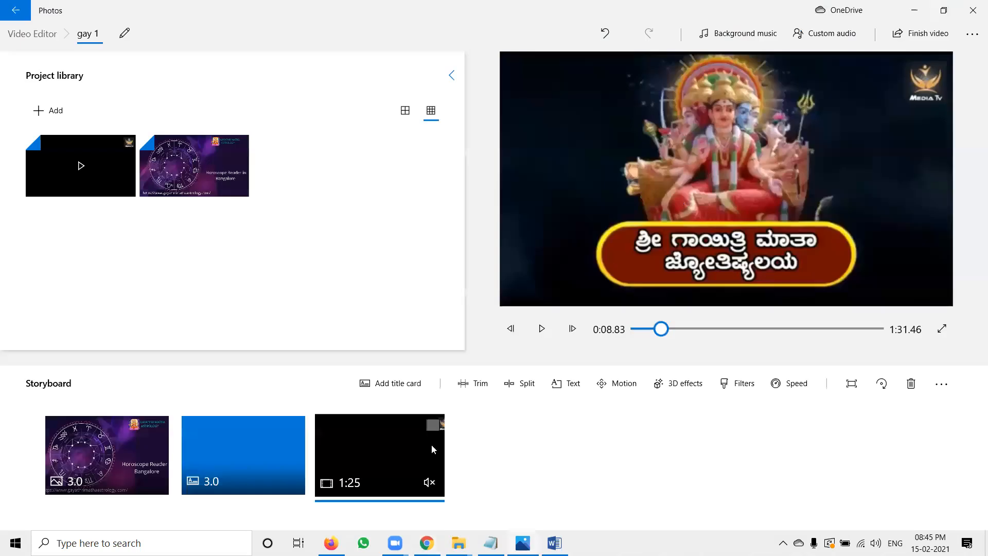
pyautogui.click(273, 463)
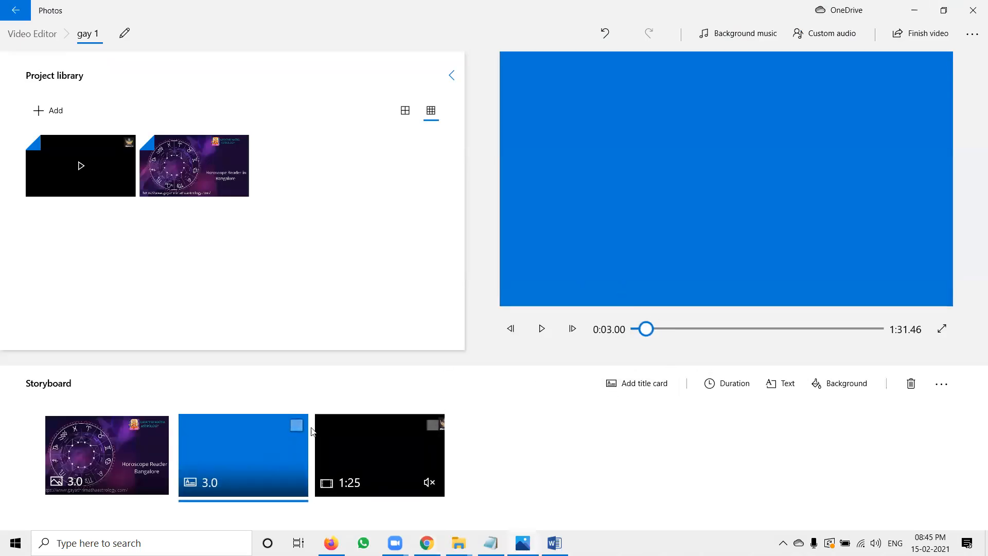
pyautogui.click(772, 384)
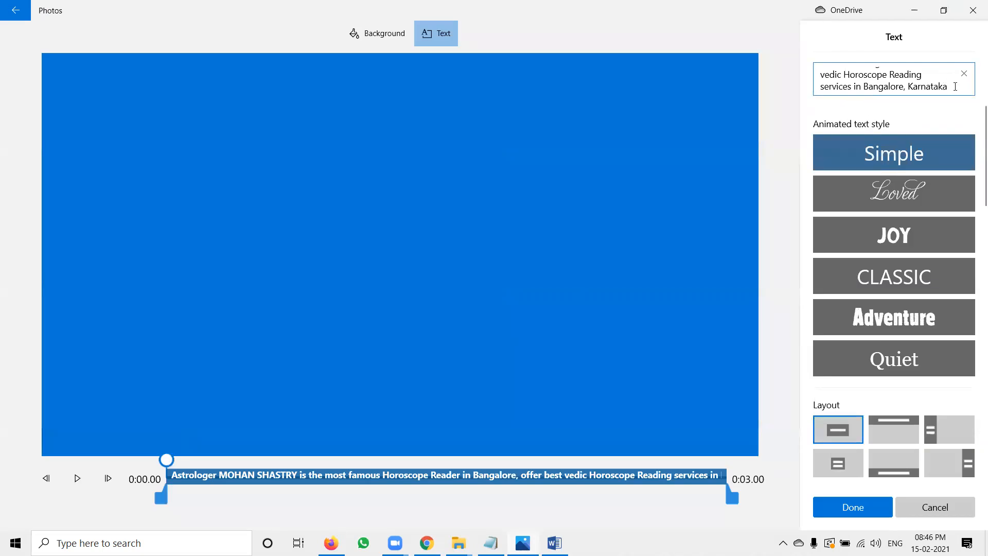
pyautogui.write('-')
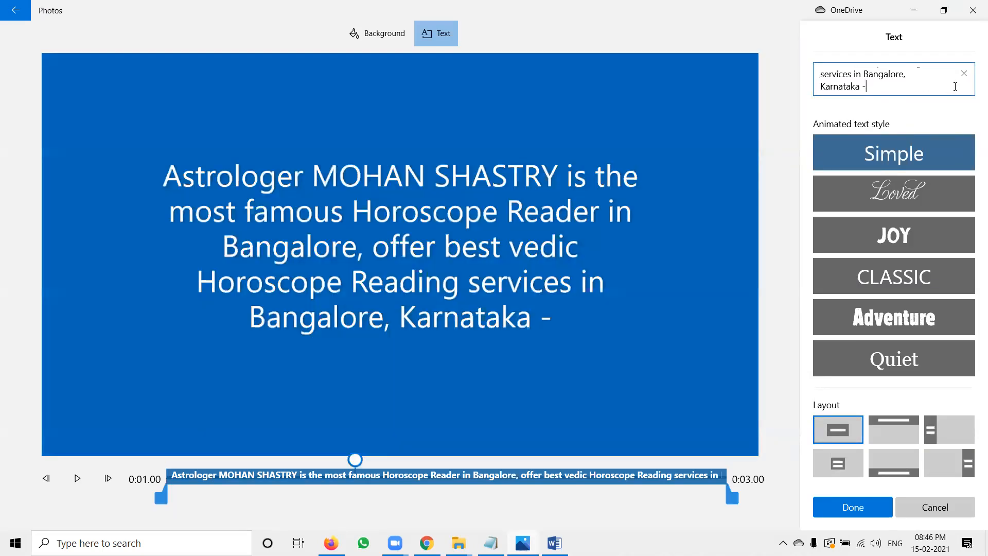
pyautogui.hotkey('ctrl', 'v')
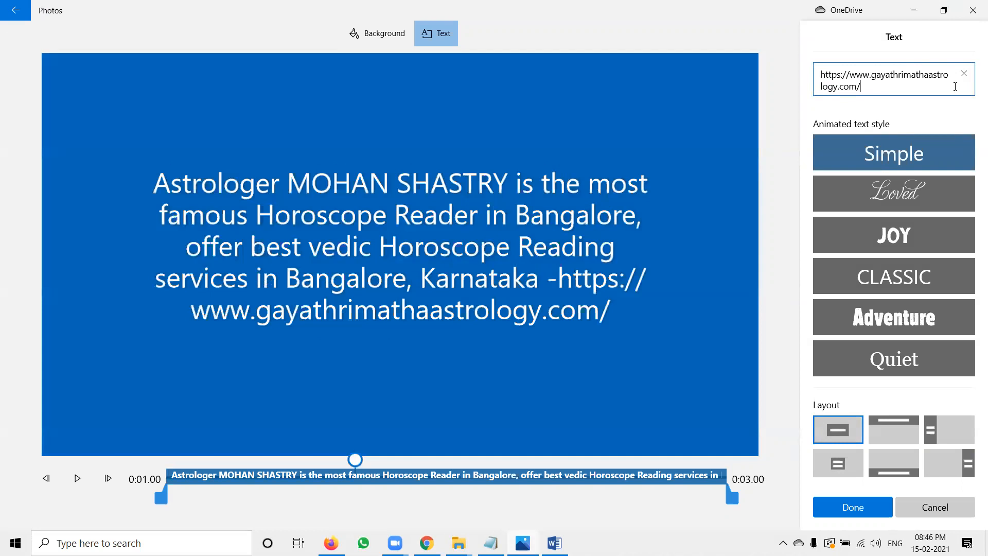
pyautogui.click(694, 323)
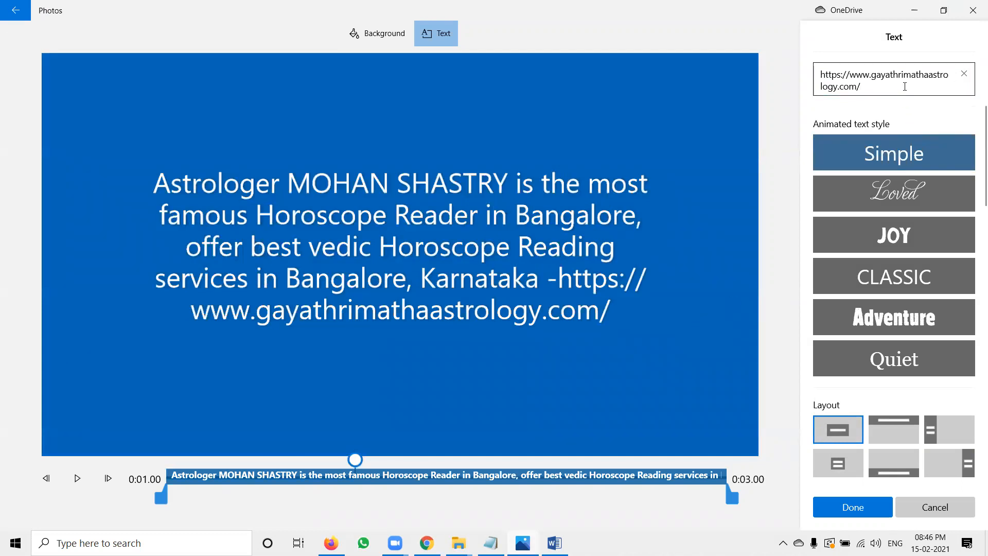
# Move the website address onto its own line below a blank line in the title card's text and apply it.
pyautogui.doubleClick(821, 75)
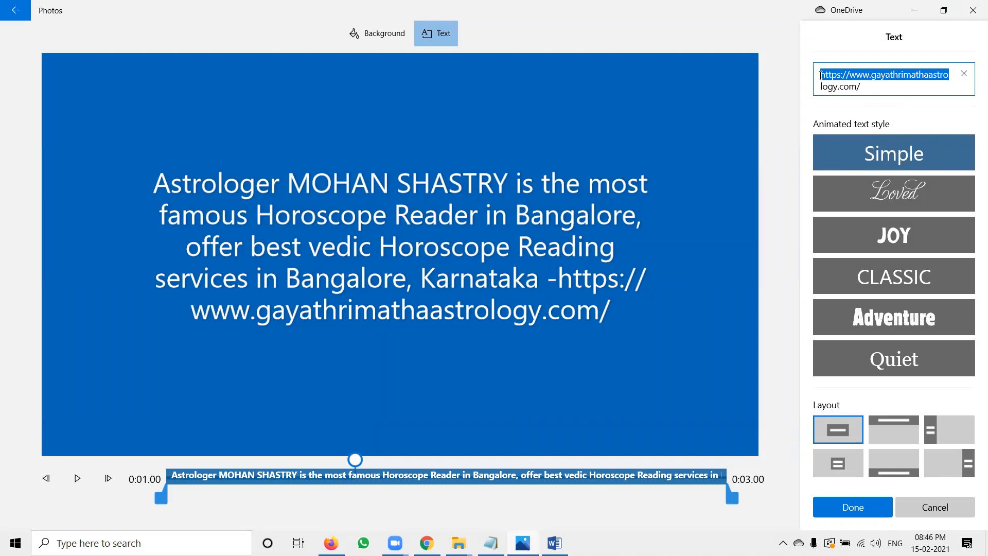
pyautogui.press('Up')
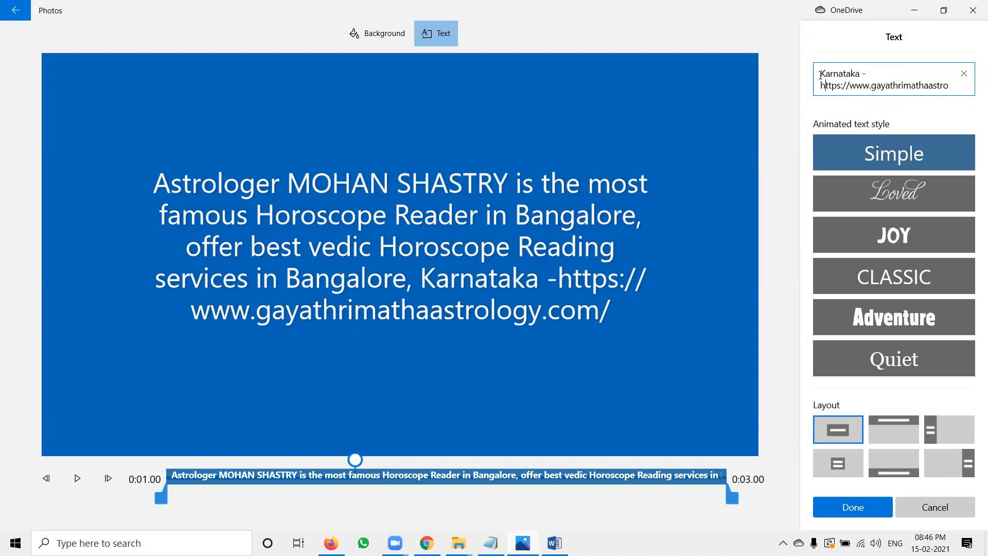
pyautogui.press('Return')
pyautogui.press('Return')
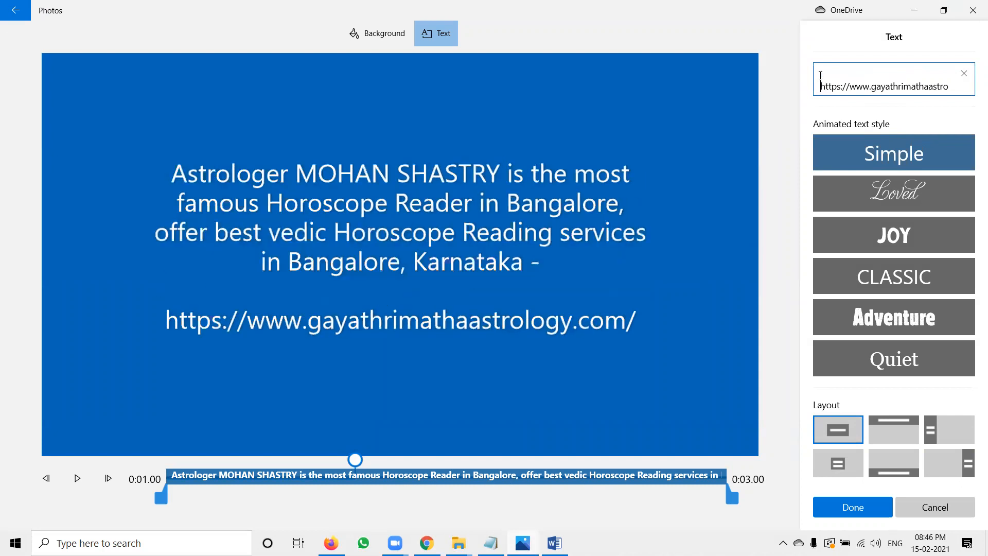
pyautogui.click(850, 507)
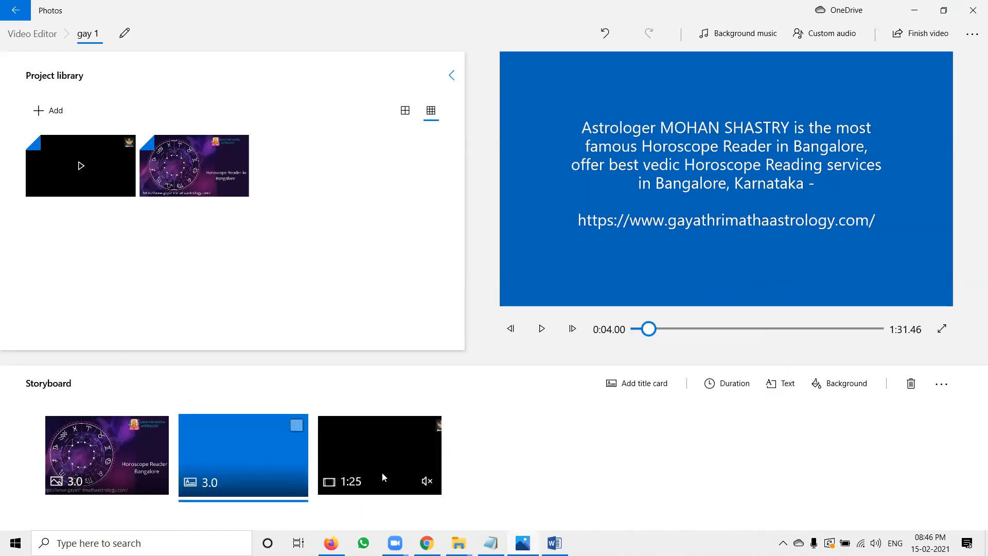
# Add a second 3-second title card after the video clip at the end of the storyboard.
pyautogui.moveTo(382, 473); pyautogui.dragTo(569, 456)
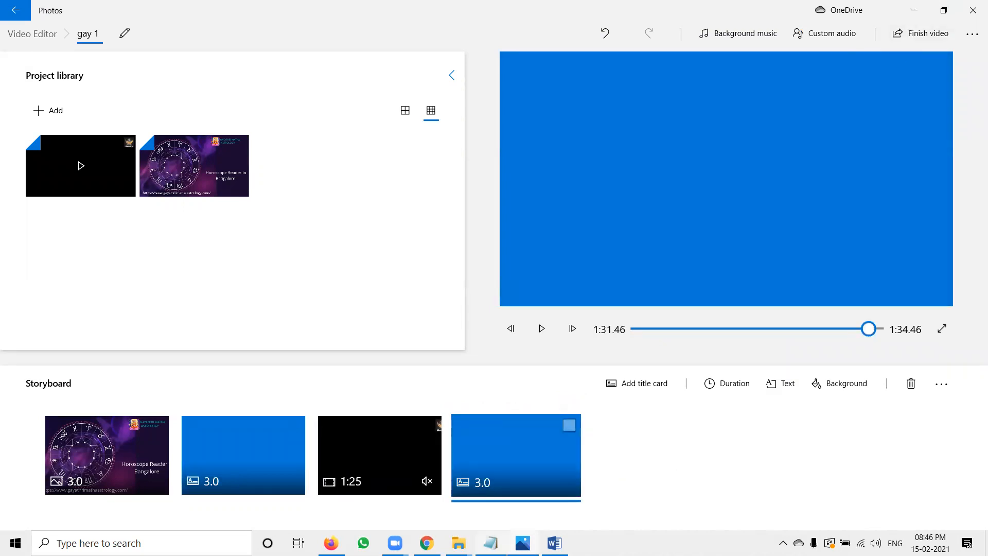
# Copy the file name of the Horoscope reading in Bangalore document from the astro bgl content folder and return to the video project.
pyautogui.click(490, 543)
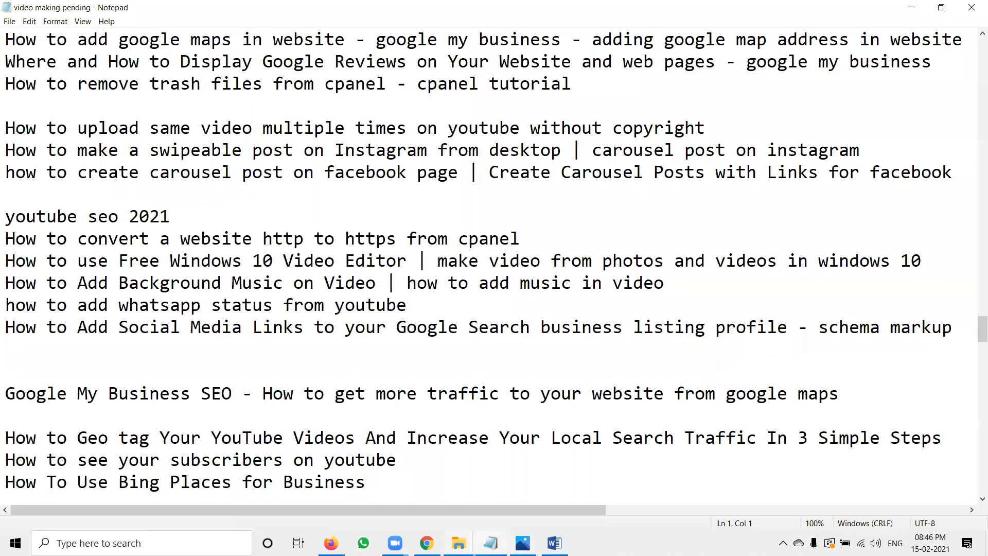
pyautogui.moveTo(459, 543)
pyautogui.click(490, 543)
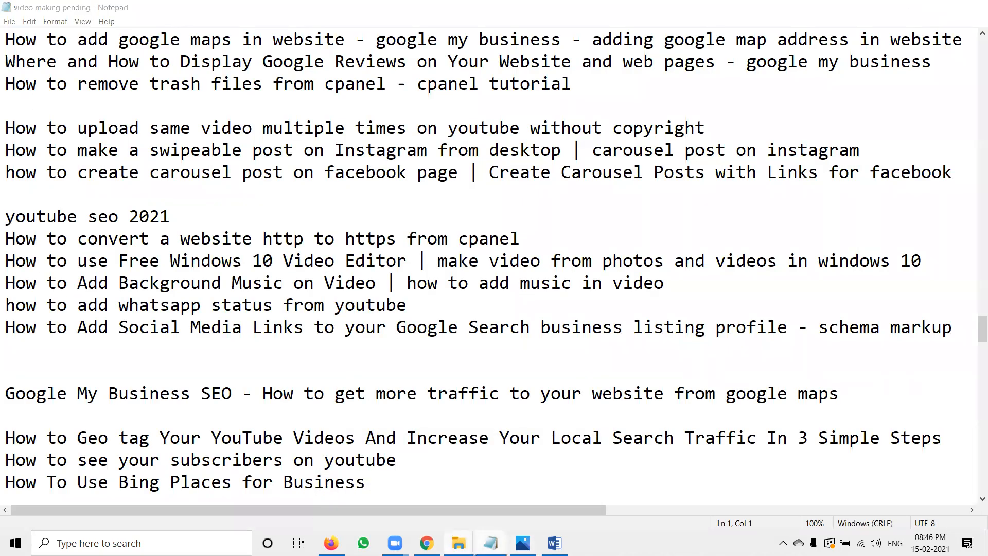
pyautogui.click(509, 497)
pyautogui.click(723, 196)
pyautogui.hotkey('ctrl', 'c')
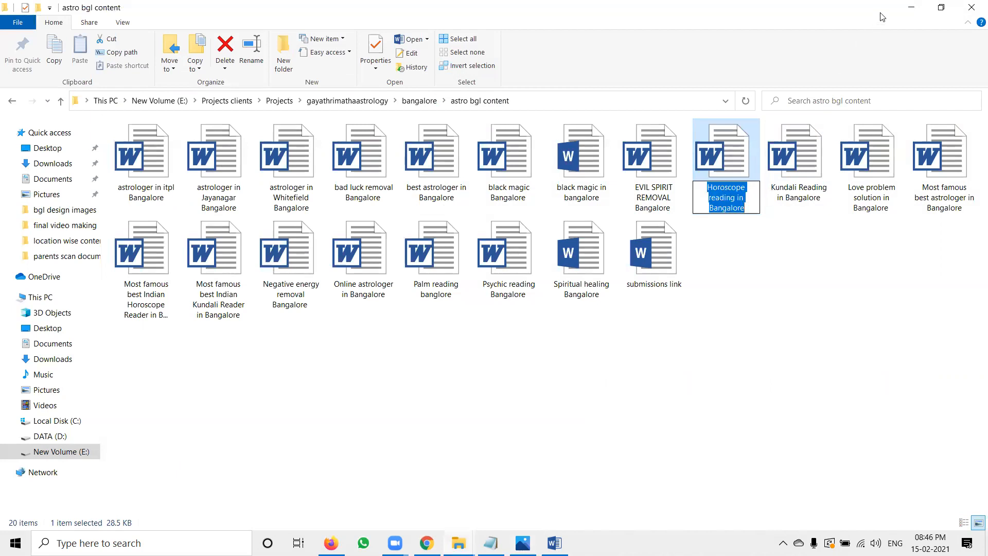
pyautogui.click(912, 7)
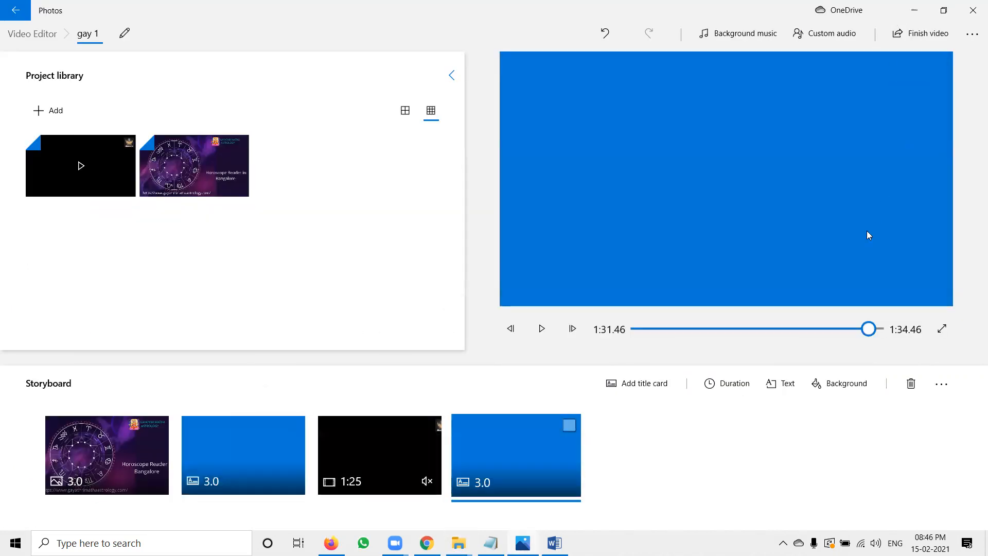
# Export the finished video to the final video making folder under the copied name Horoscope reading in Bangalore.
pyautogui.click(914, 35)
pyautogui.click(440, 326)
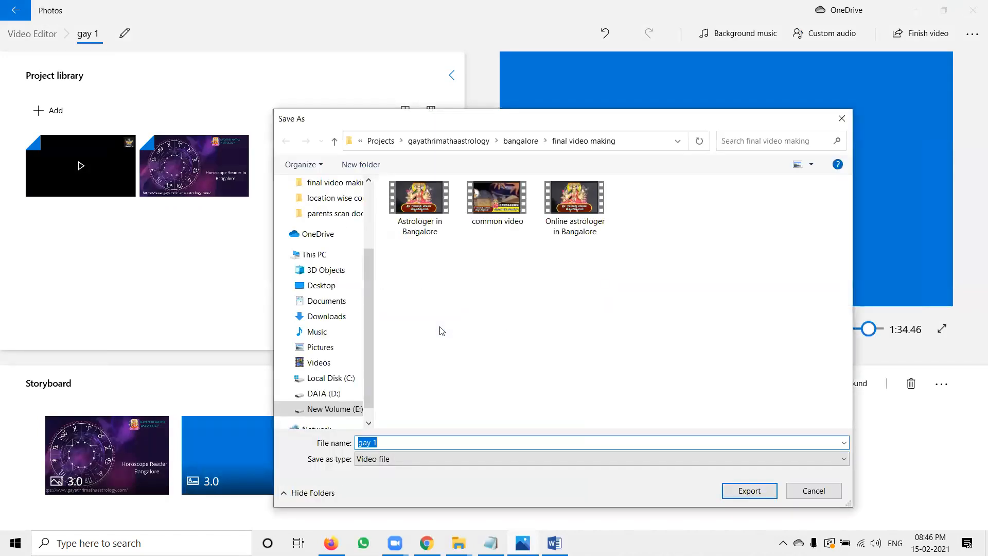
pyautogui.hotkey('ctrl', 'v')
pyautogui.press('Return')
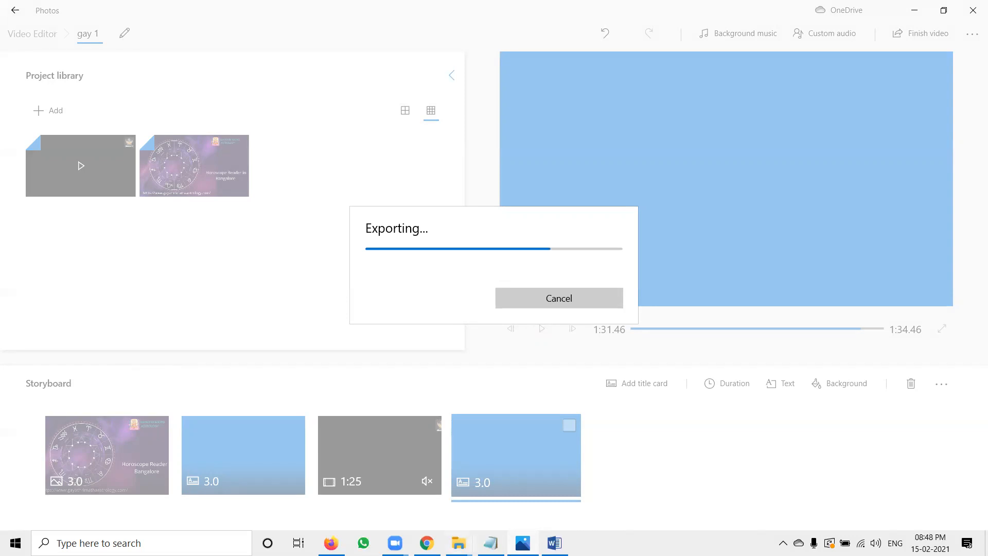
pyautogui.click(16, 543)
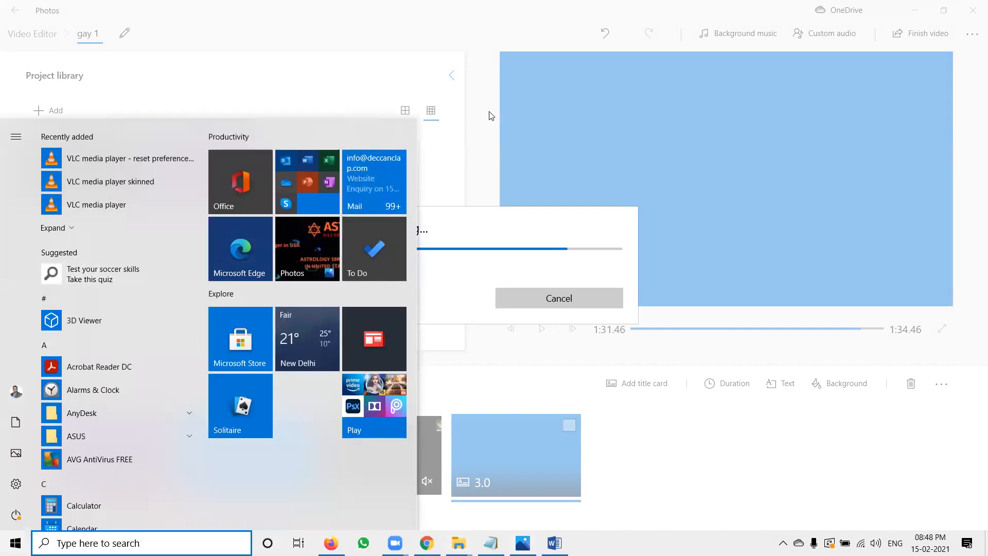
pyautogui.click(482, 233)
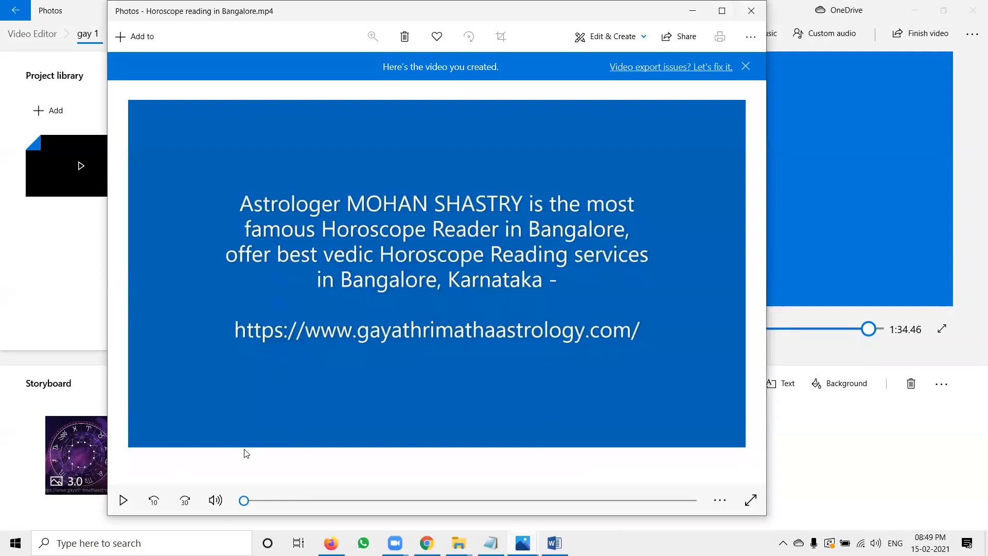
# Play the exported video Horoscope reading in Bangalore.mp4.
pyautogui.click(122, 507)
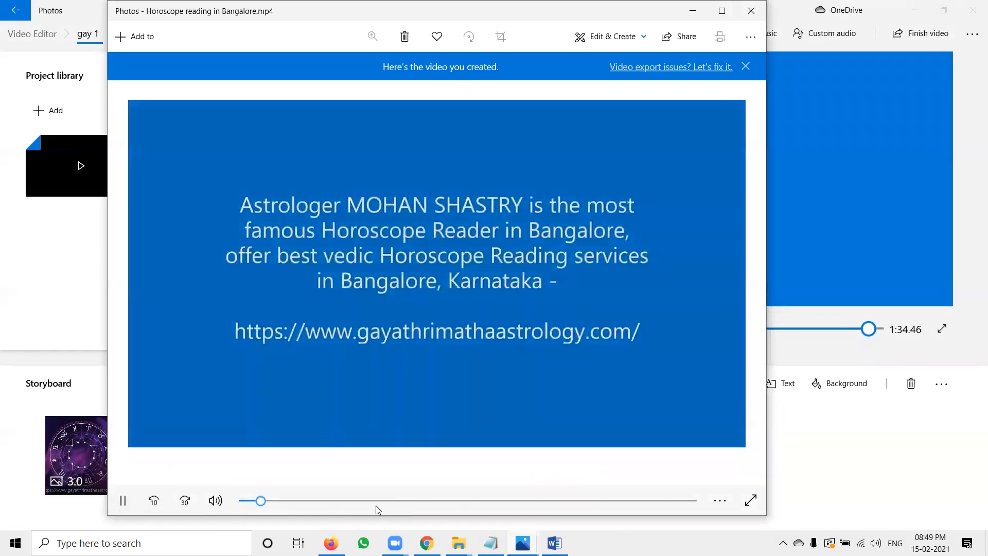
# Skip ahead in the exported Horoscope reading in Bangalore video to check its clip section, and close the player.
pyautogui.click(377, 502)
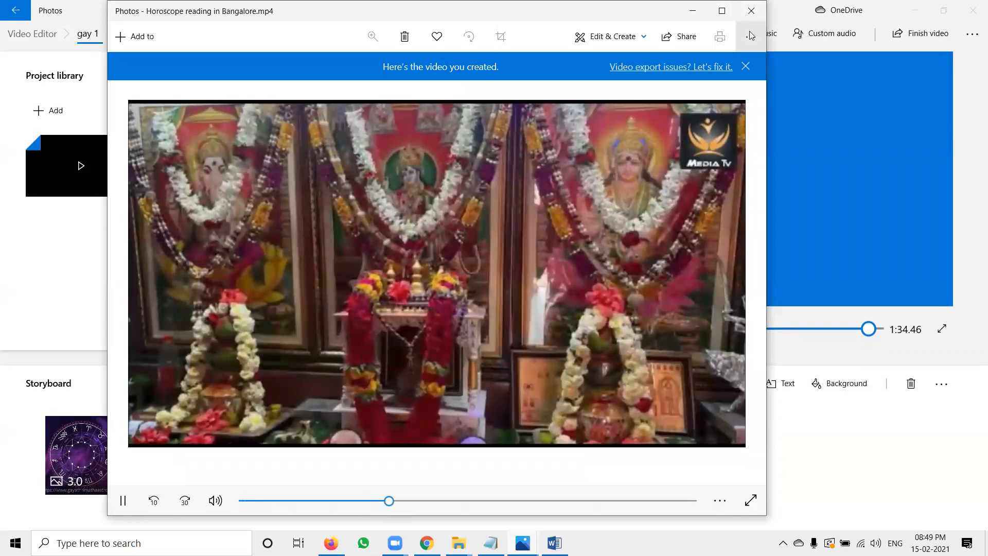
pyautogui.click(752, 10)
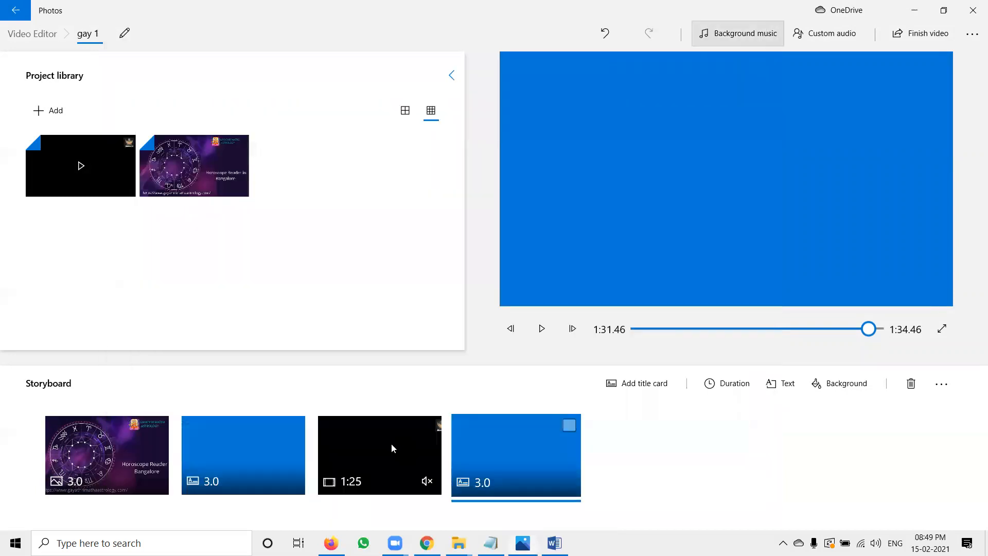
# Unmute the 1:25 video clip in the storyboard.
pyautogui.click(413, 473)
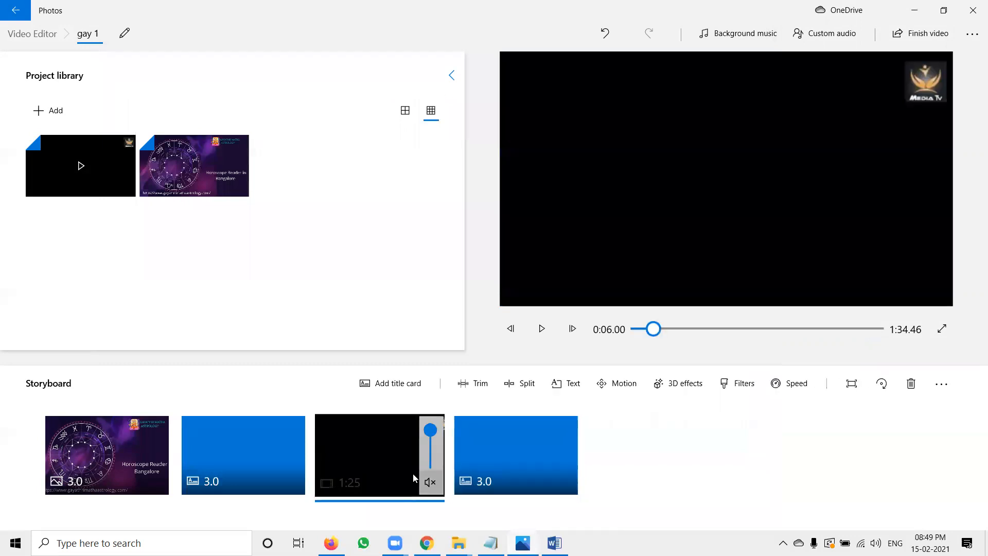
pyautogui.click(430, 482)
pyautogui.click(378, 463)
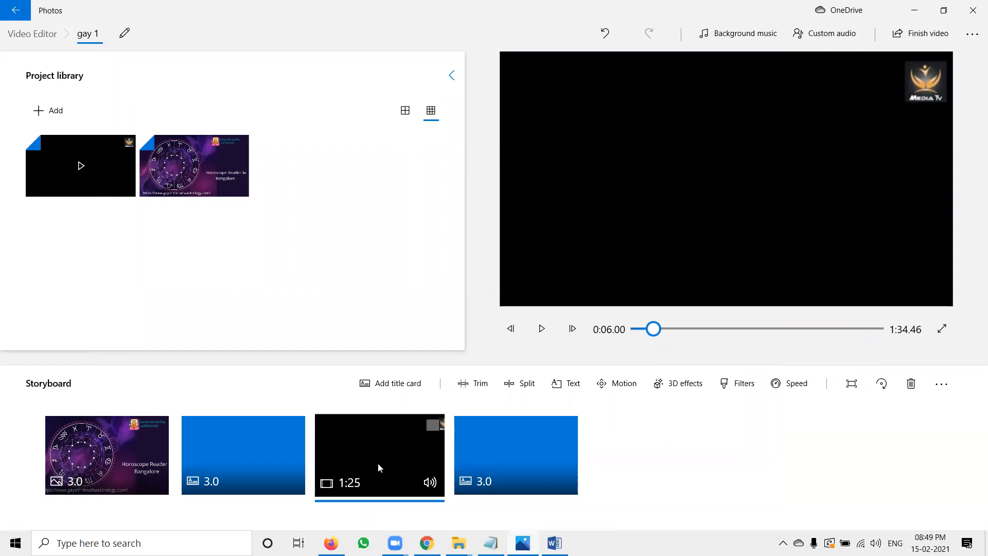
# Open the project's custom audio options, consult YouTube Studio's free music library in Chrome, and return to the storyboard in Photos without adding audio.
pyautogui.click(827, 45)
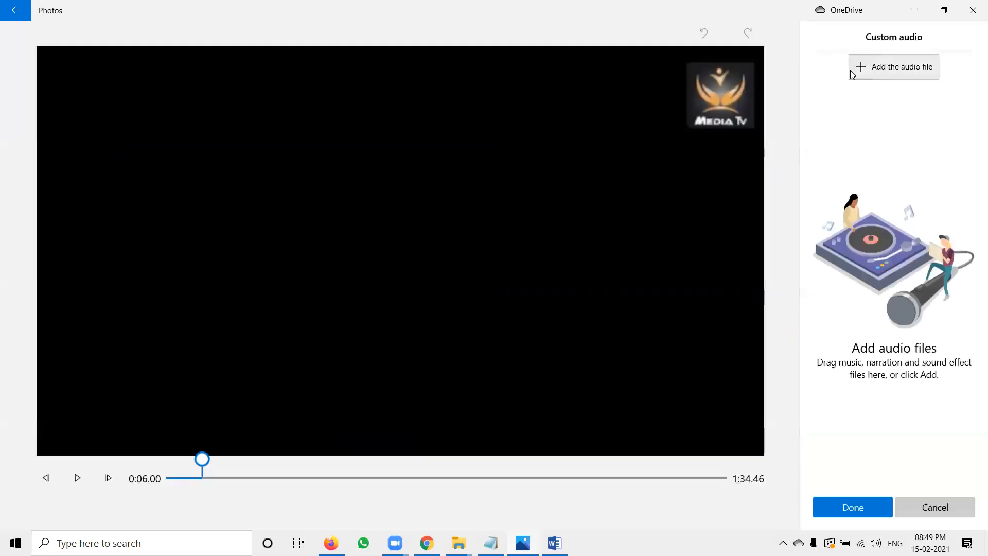
pyautogui.click(916, 11)
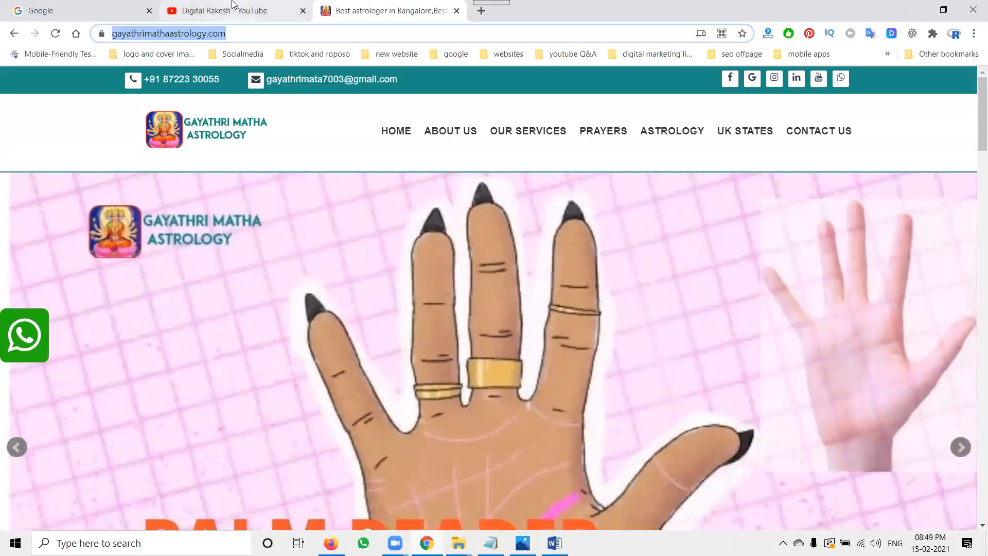
pyautogui.click(232, 7)
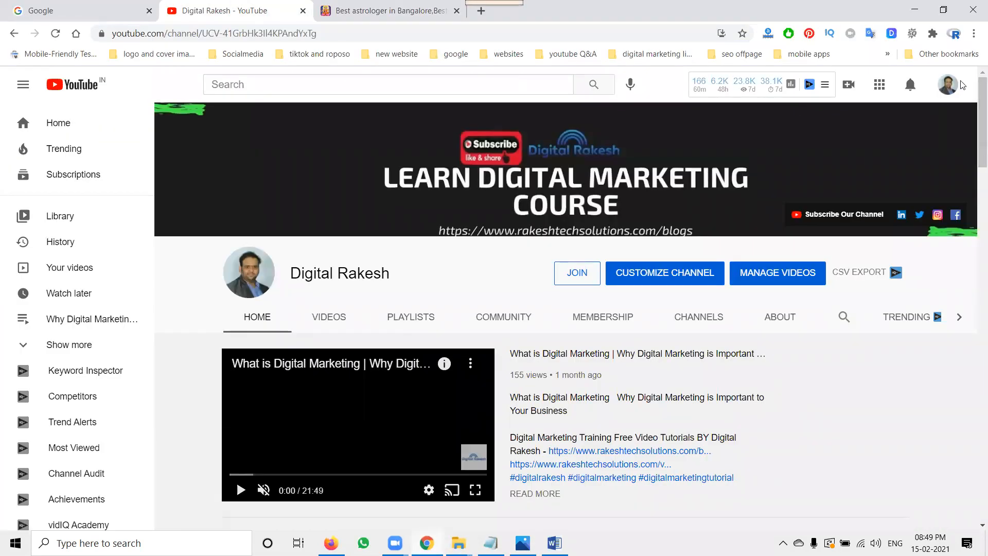
pyautogui.click(948, 84)
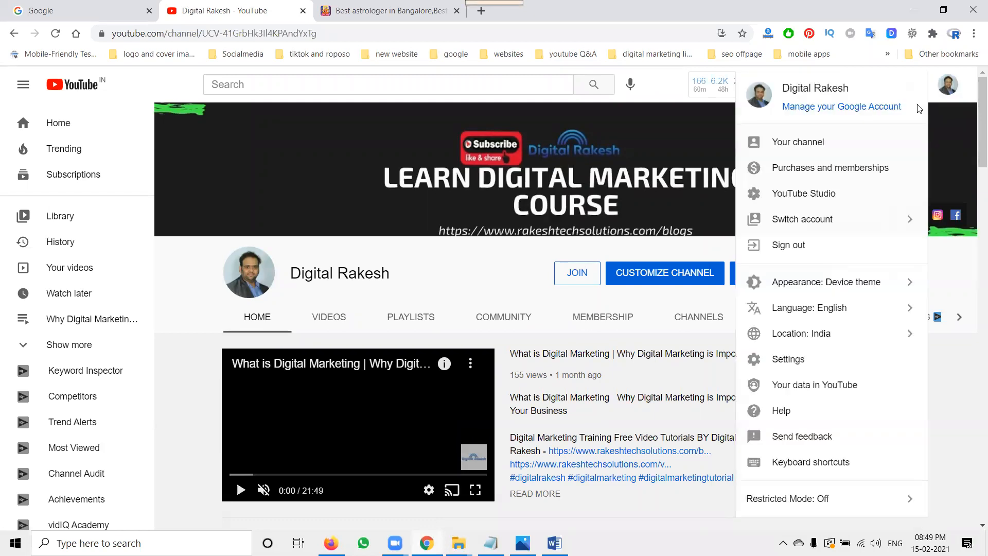
pyautogui.click(471, 267)
pyautogui.click(764, 277)
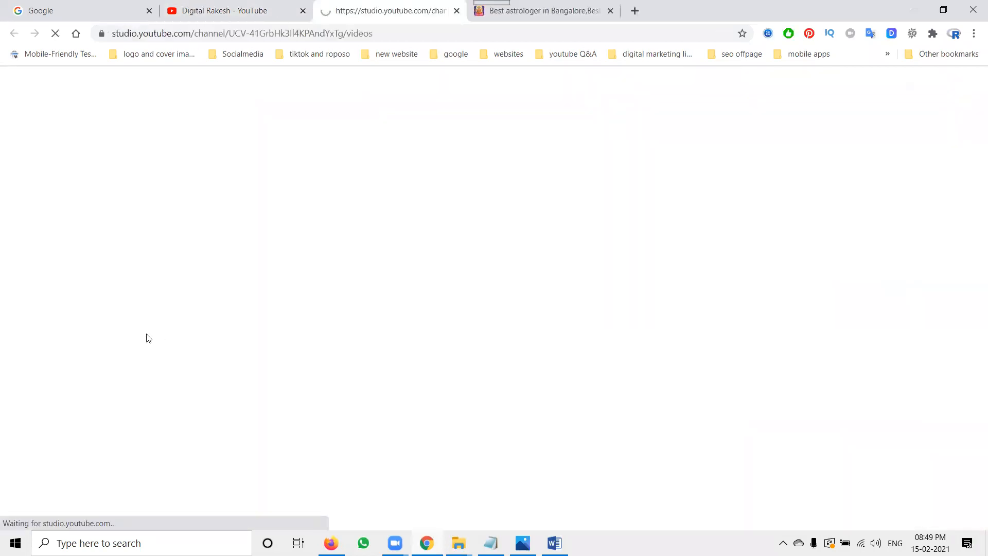
pyautogui.click(190, 15)
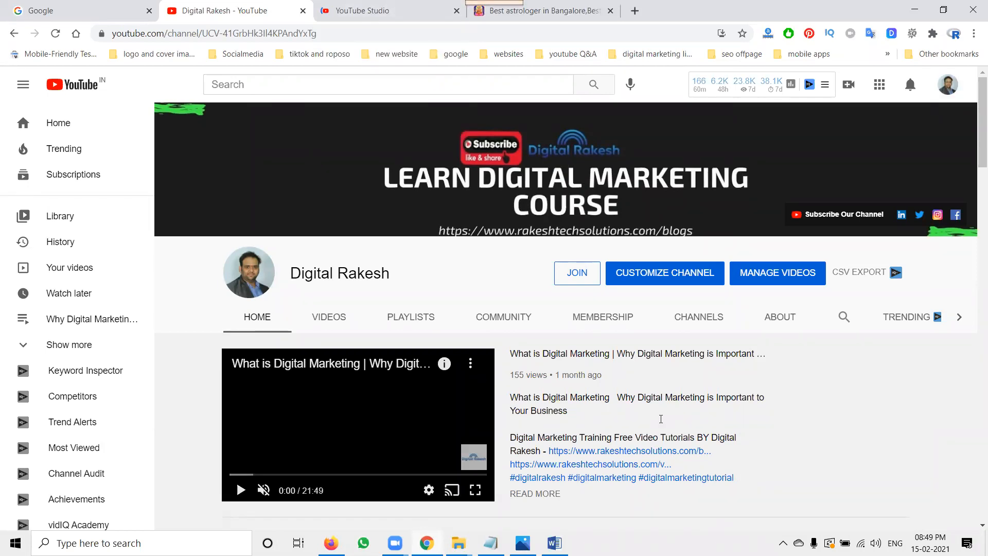
pyautogui.hotkey('ctrl', 'Tab')
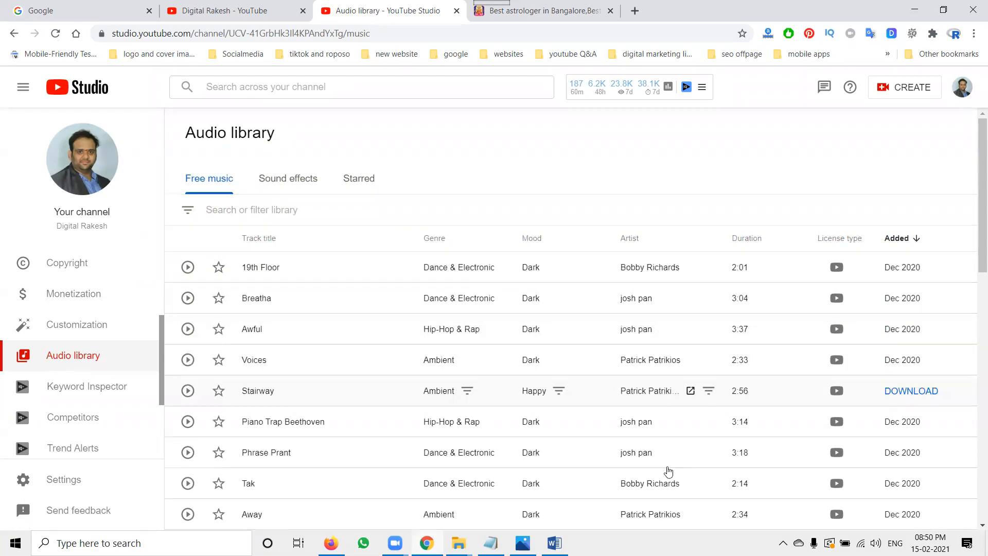
pyautogui.click(523, 543)
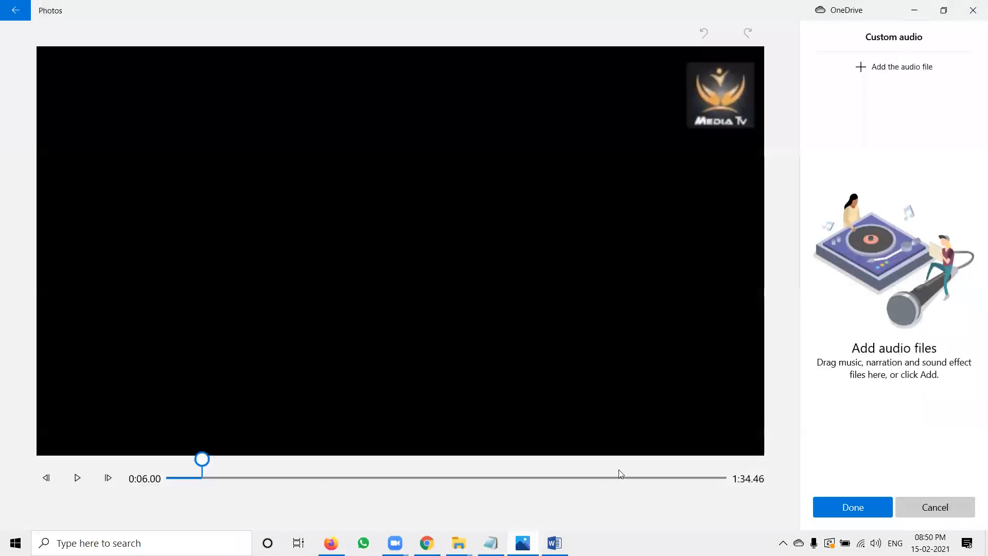
pyautogui.press('Escape')
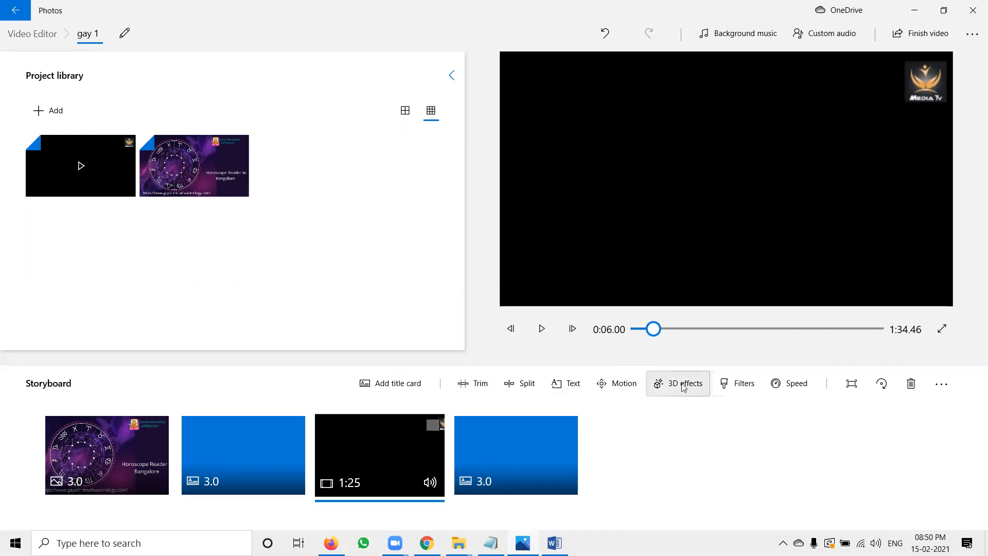
# Try the Autumn leaves 3D effect on the opening horoscope image, and remove it without saving.
pyautogui.click(244, 475)
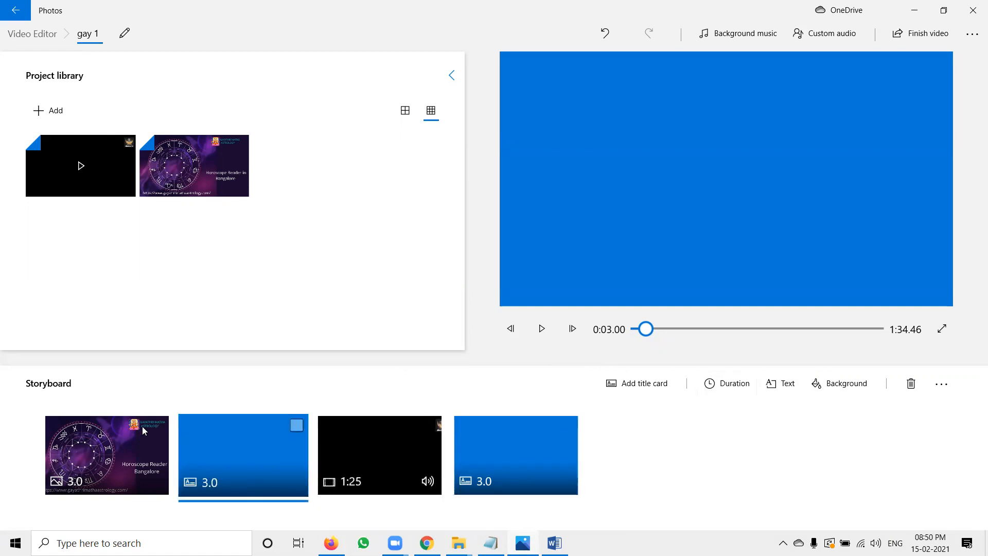
pyautogui.click(125, 431)
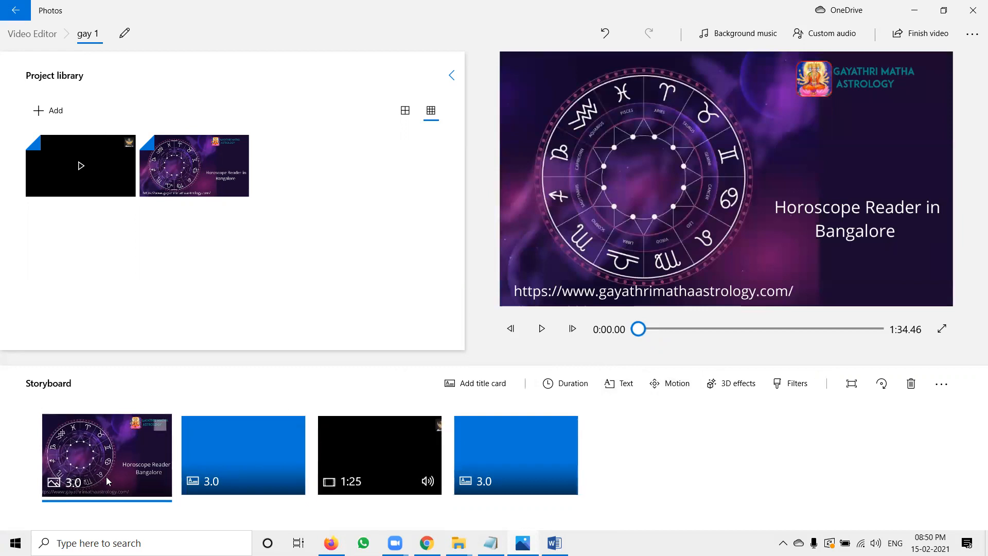
pyautogui.click(740, 384)
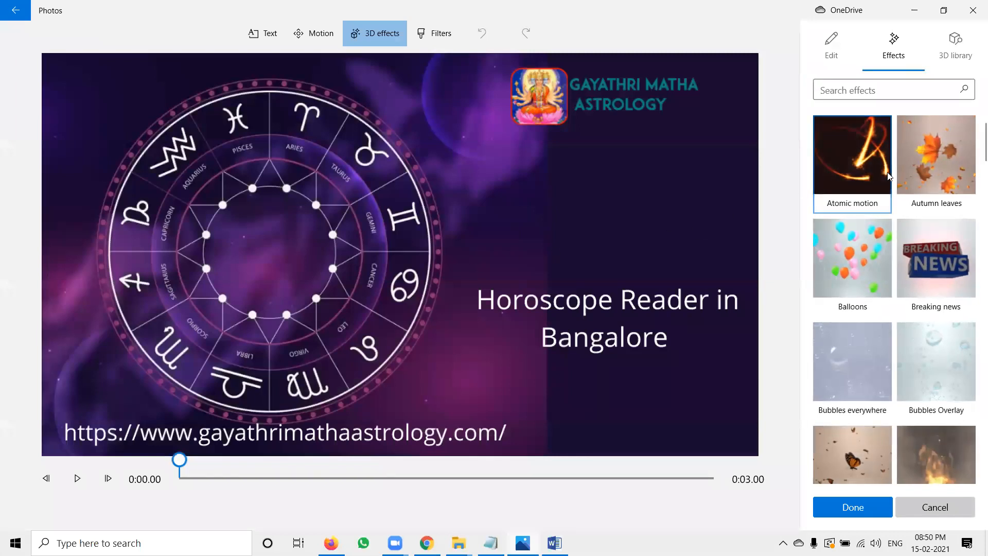
pyautogui.click(919, 172)
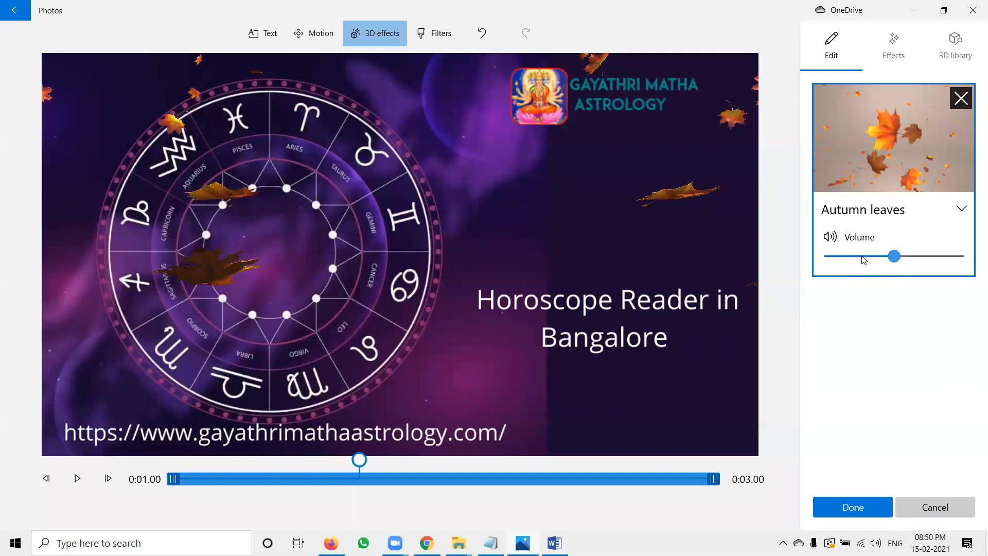
pyautogui.click(962, 98)
pyautogui.click(925, 498)
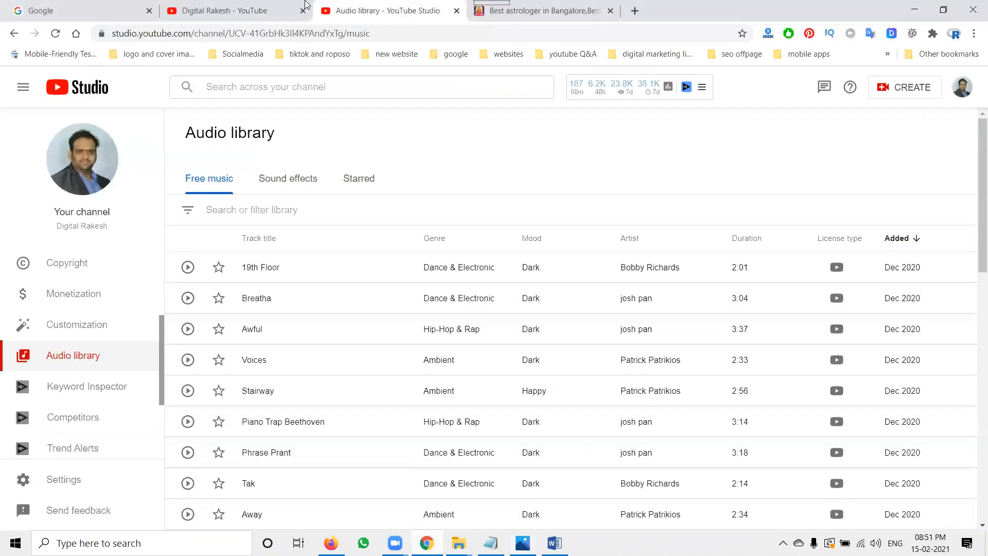
# Switch to the YouTube channel page in Chrome.
pyautogui.click(288, 6)
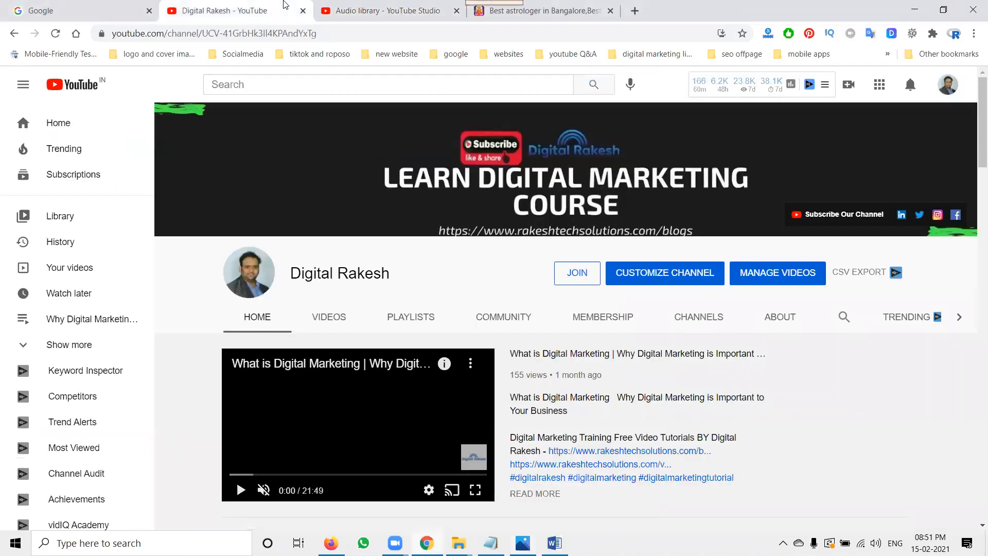